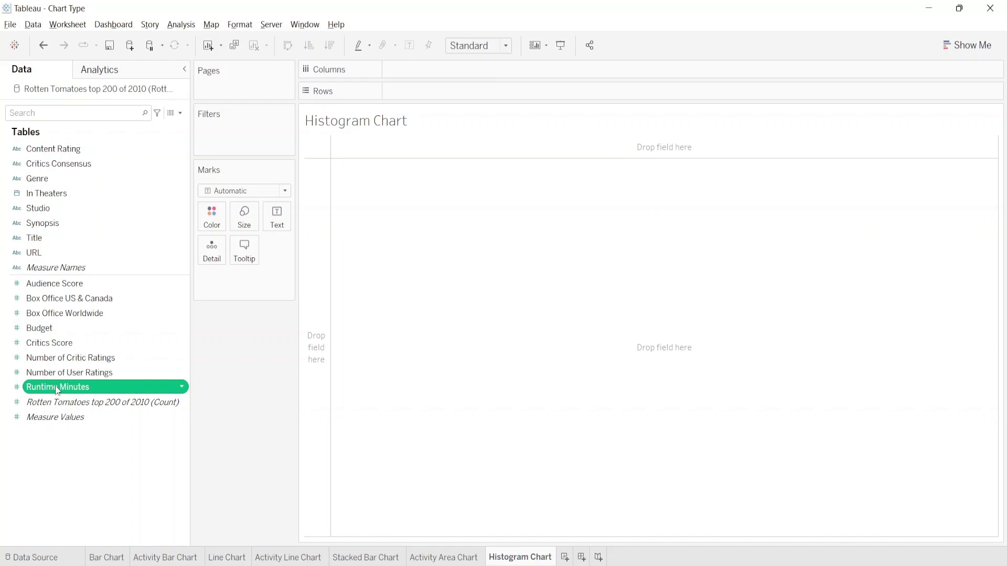
Create a bins field from Runtime Minutes, keeping the default field name and setting the bin size to 10
right_click(58, 390)
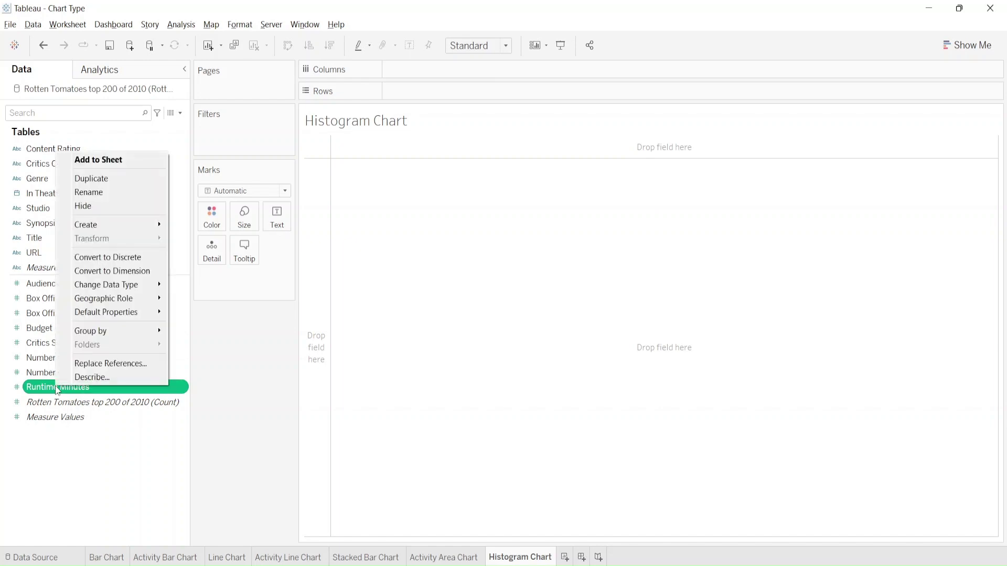
mouse_move(131, 225)
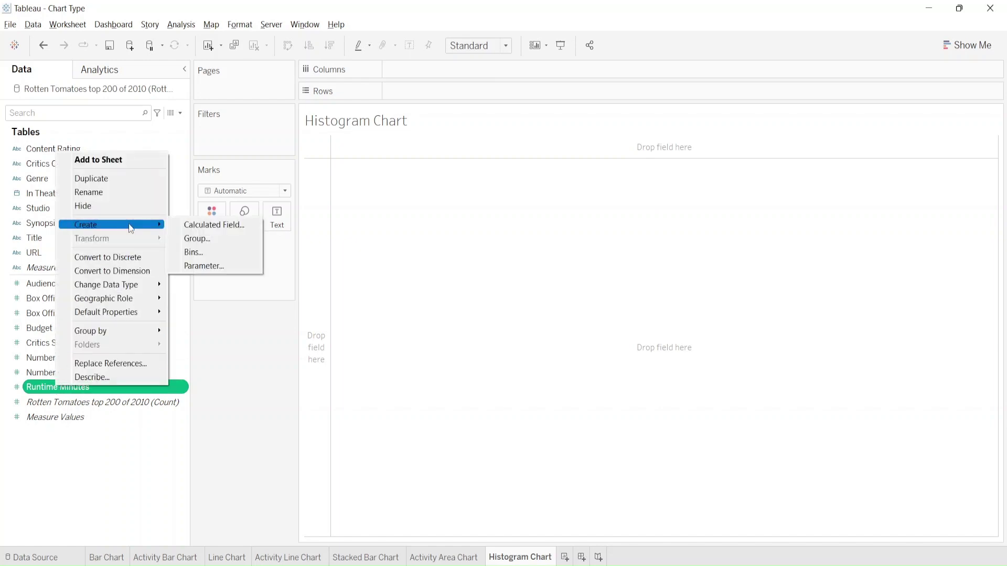
click(224, 257)
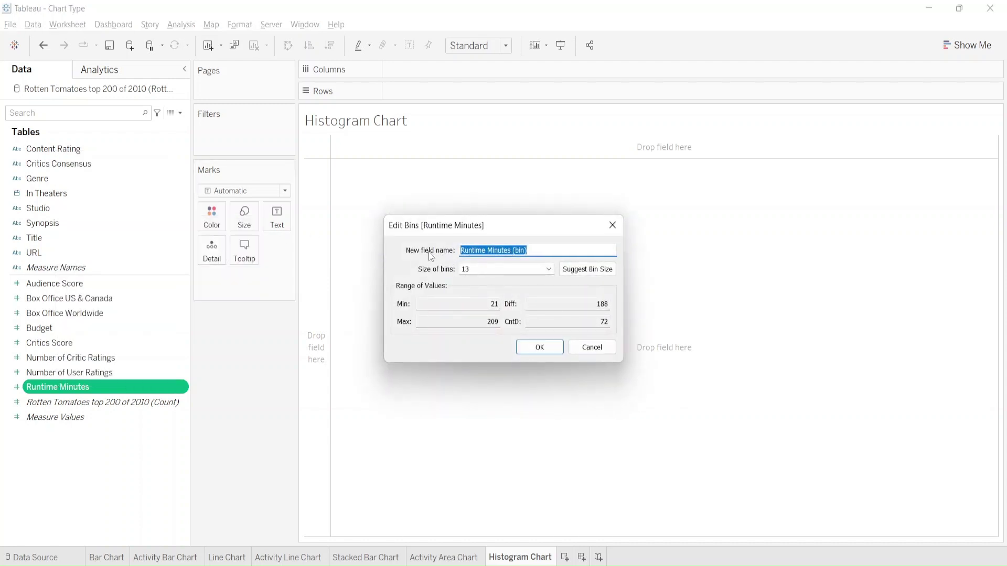
click(487, 251)
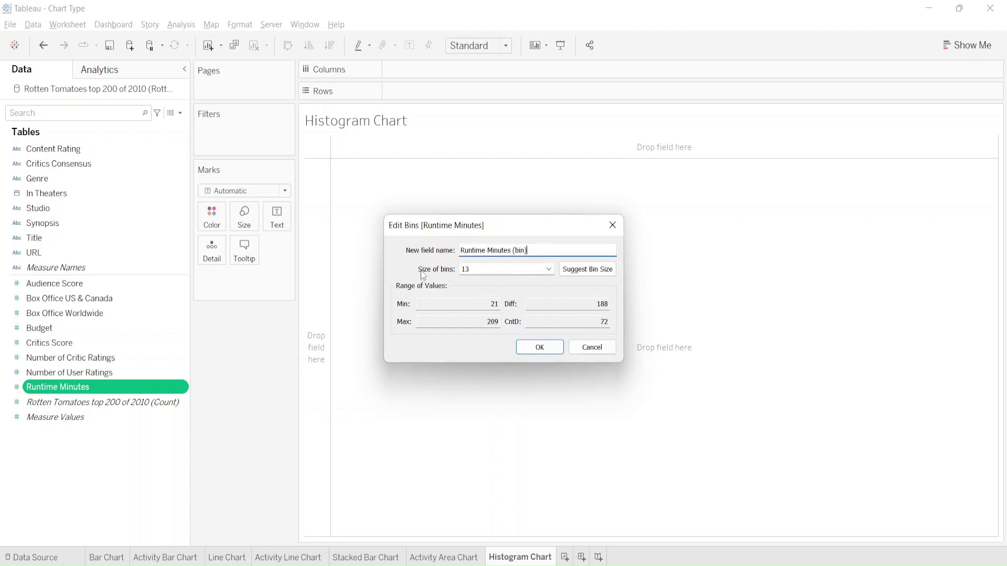
click(485, 269)
double_click(468, 270)
text(1)
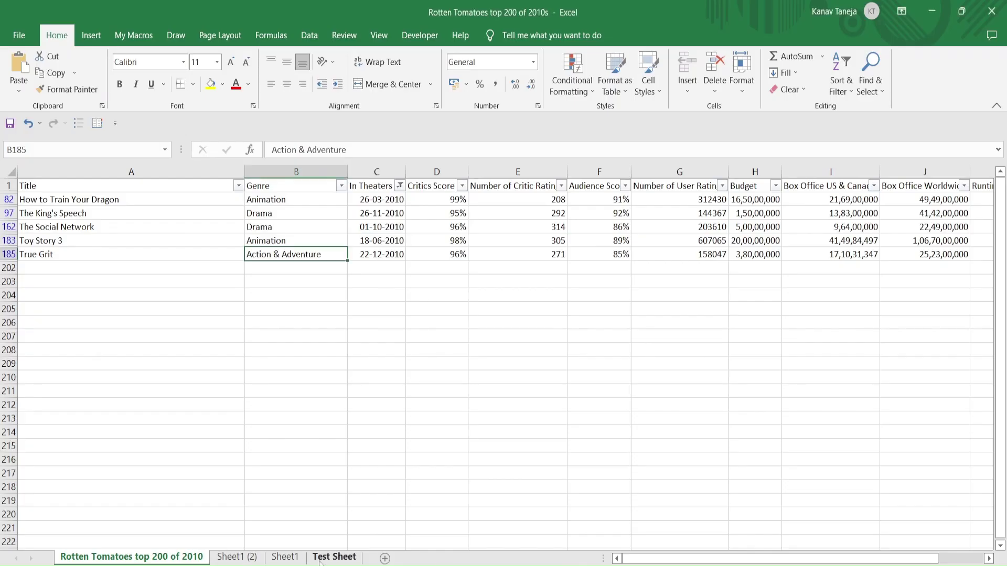
click(285, 557)
click(319, 557)
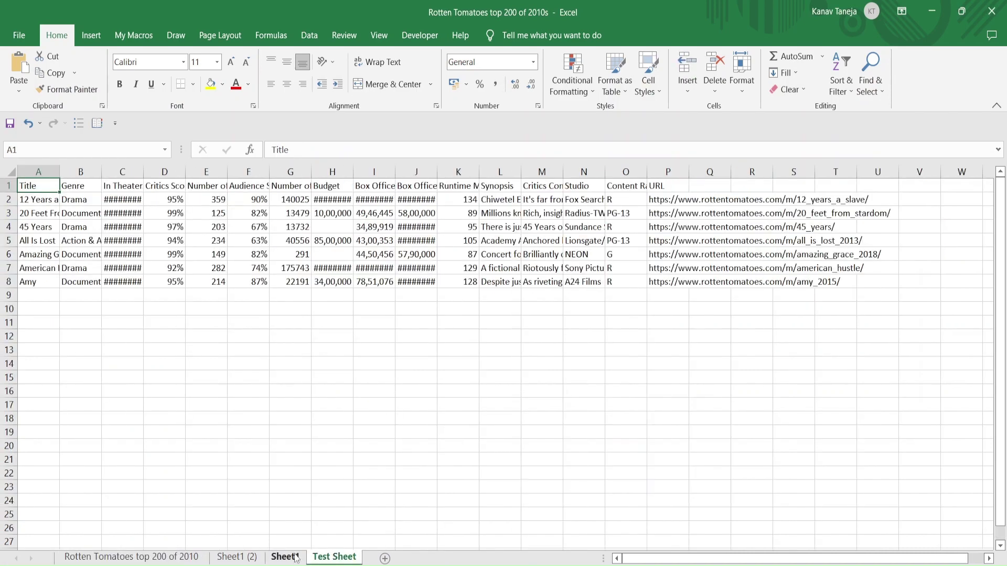
click(239, 557)
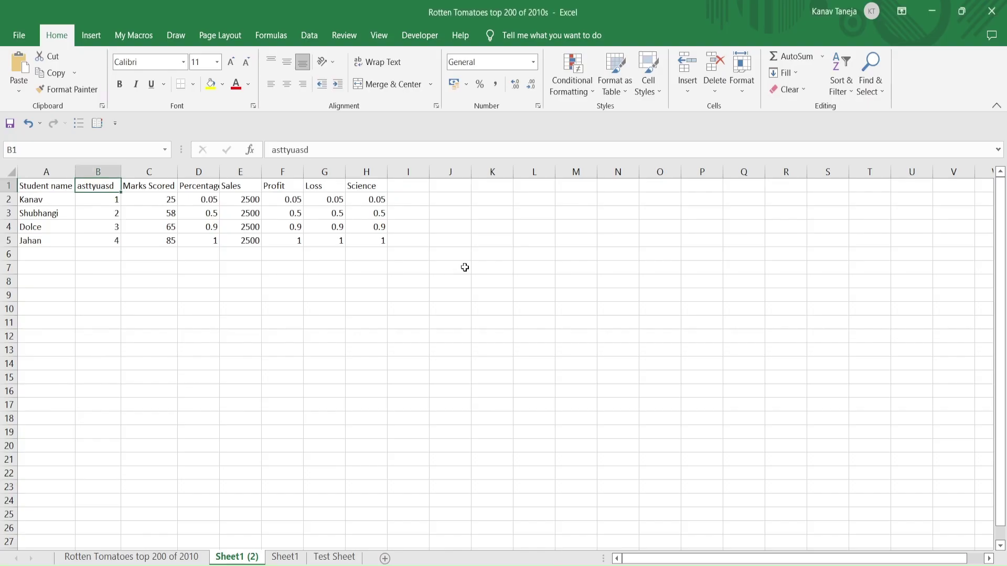
click(664, 522)
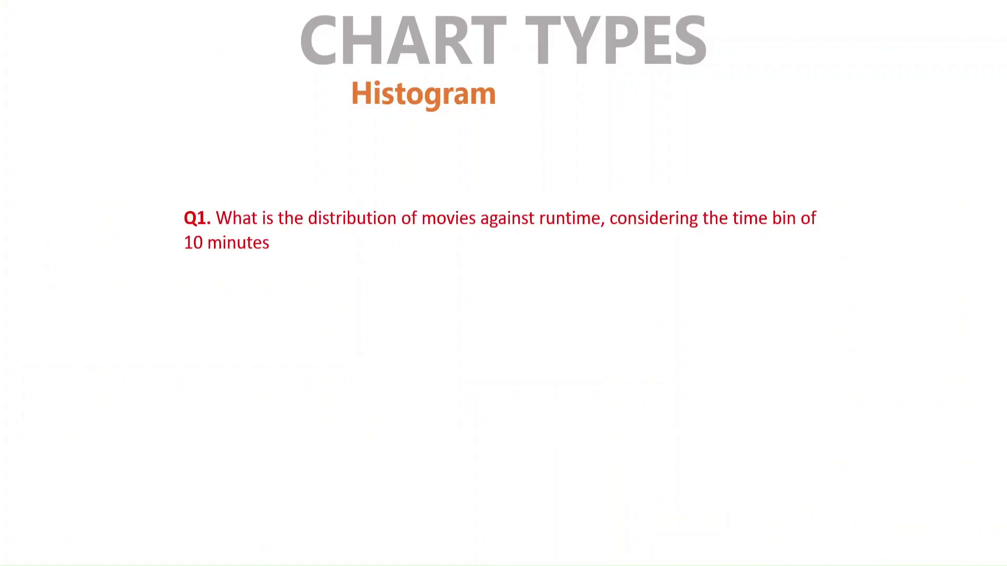
click(282, 325)
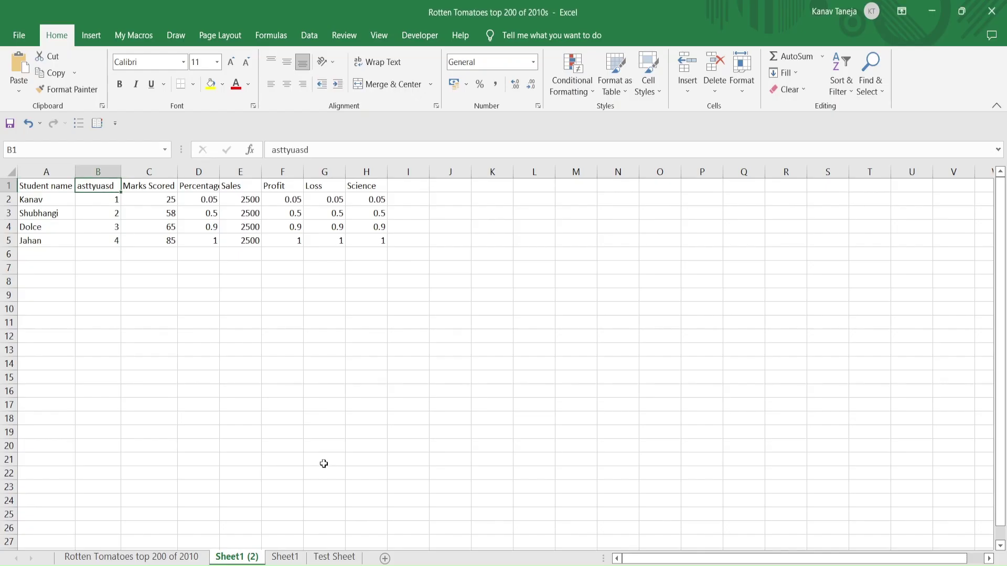
key(alt+Tab)
key(alt+Tab)
key(alt+Tab)
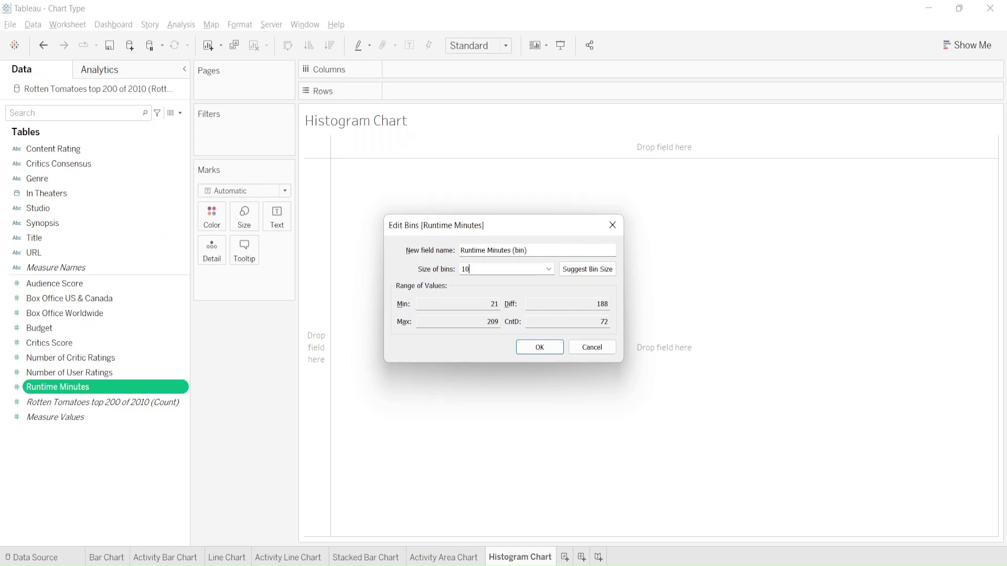
Switch to the Excel workbook, add a new worksheet and enter the header "Student name" in cell A1
key(alt+Tab)
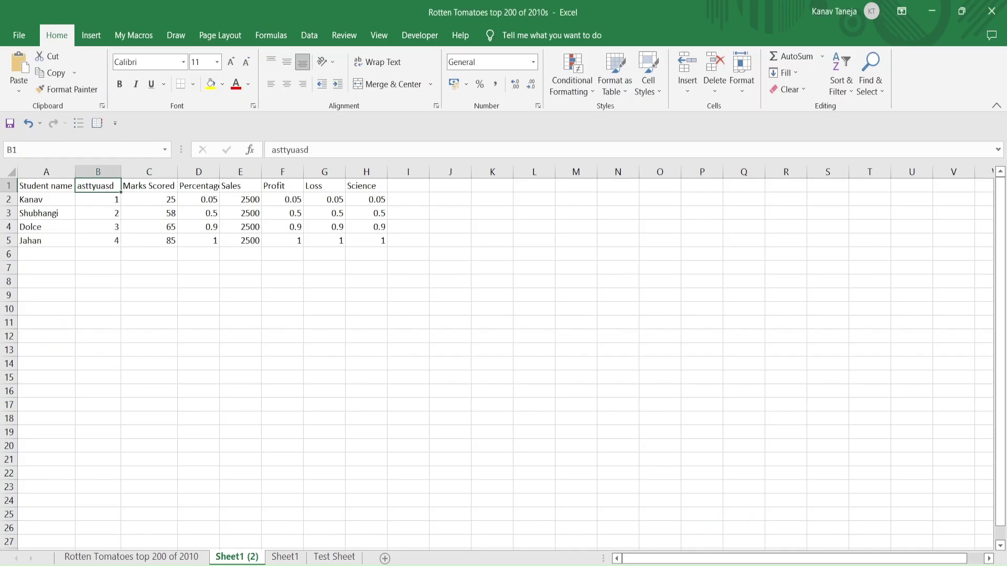
click(385, 558)
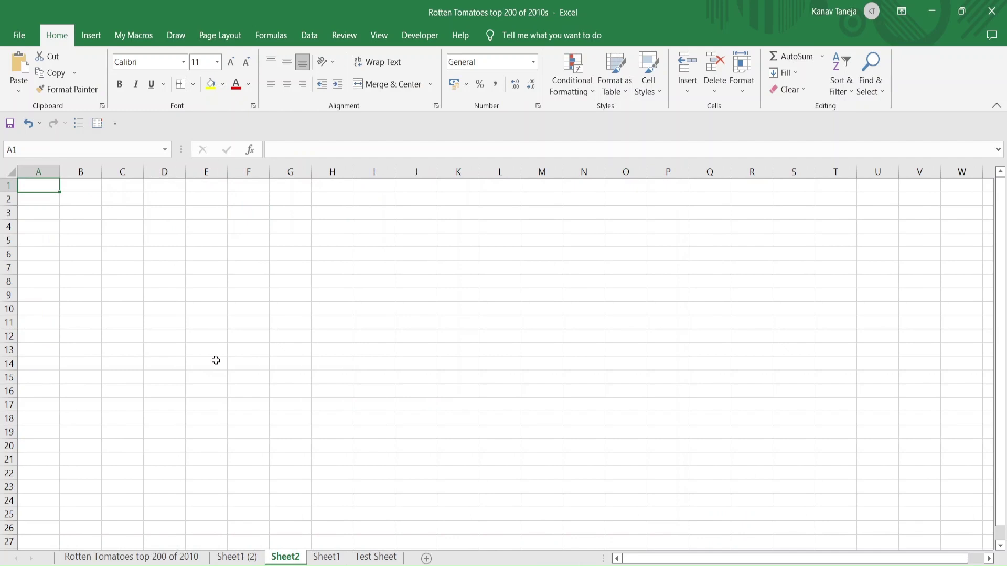
text(Mo)
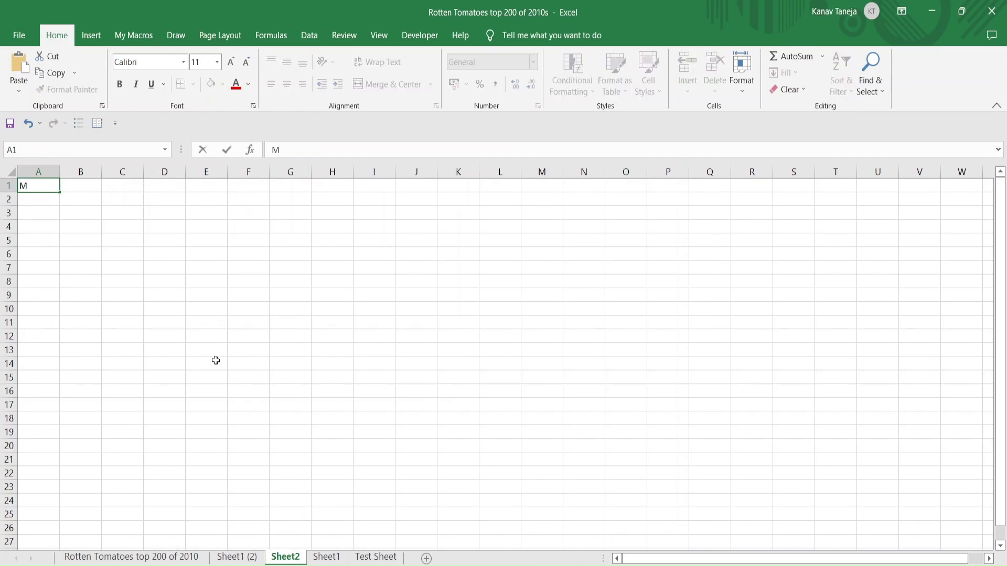
key(BackSpace)
key(BackSpace)
text(Student name)
key(ctrl+Return)
Autofit the width of column A and enter the header "Marks" in cell B1
key(alt+h)
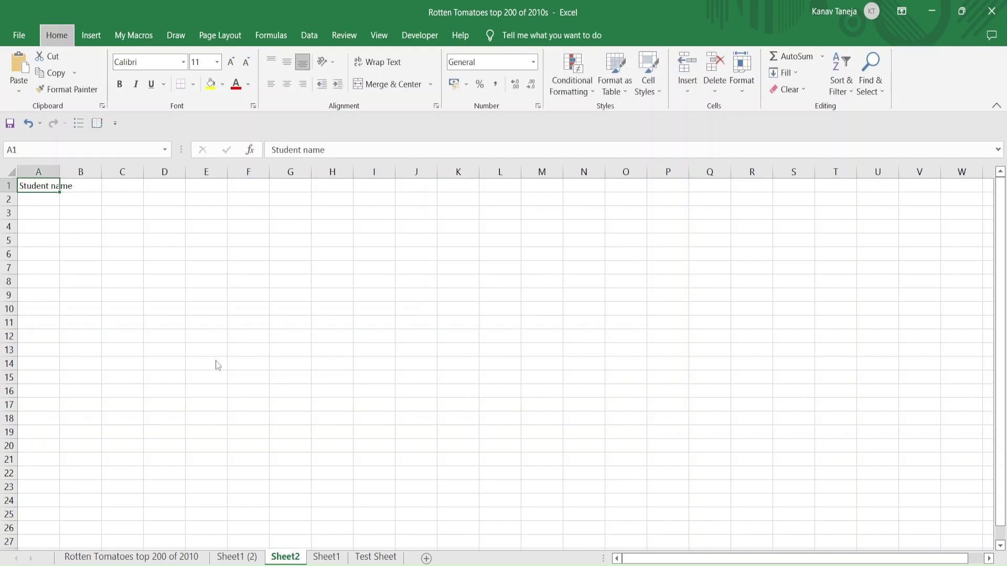
key(o)
key(i)
key(Right)
text(Marks)
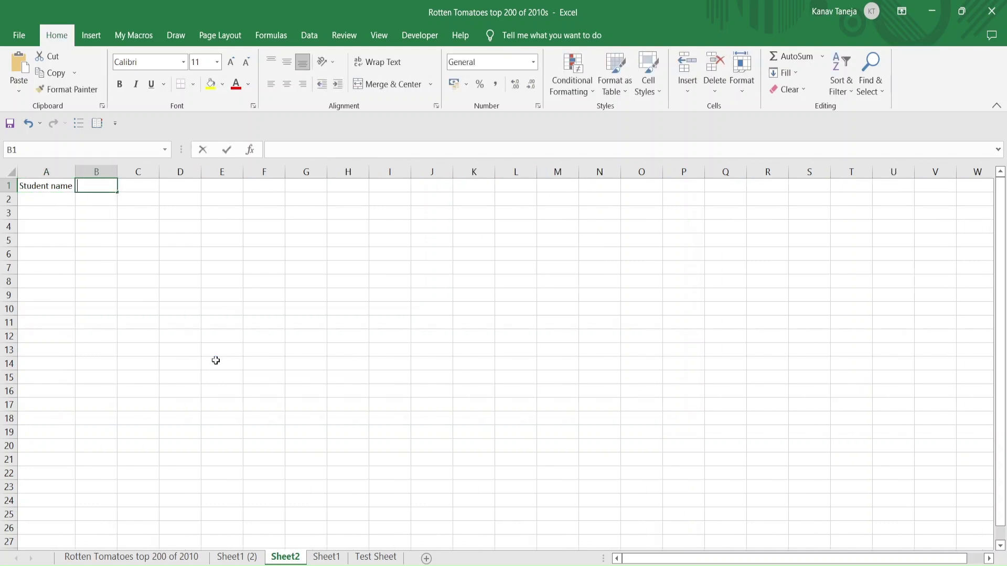
key(Return)
Enter student A with 25 marks in row 2 and student B with 27 marks in row 3
text(A)
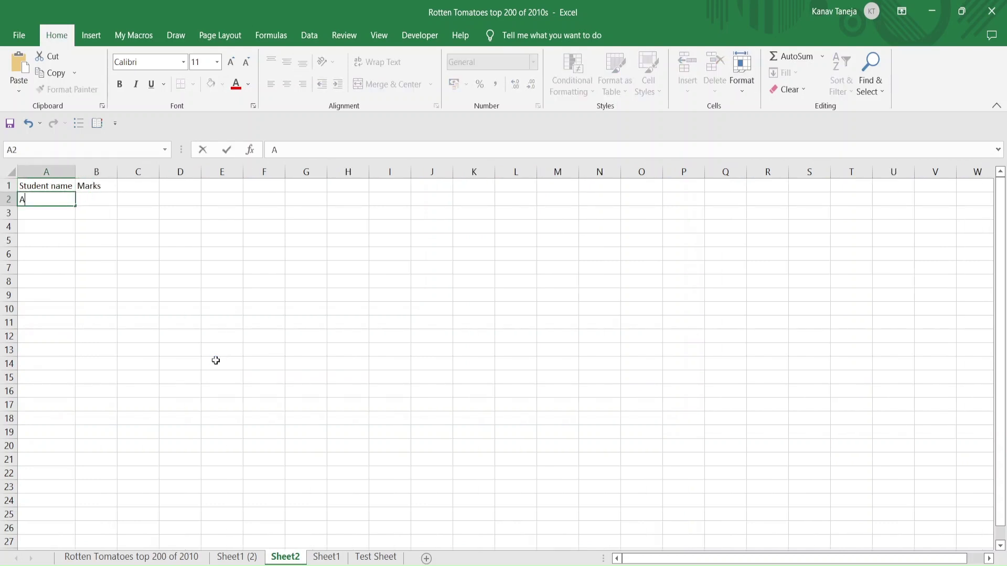
key(Tab)
text(25)
key(Return)
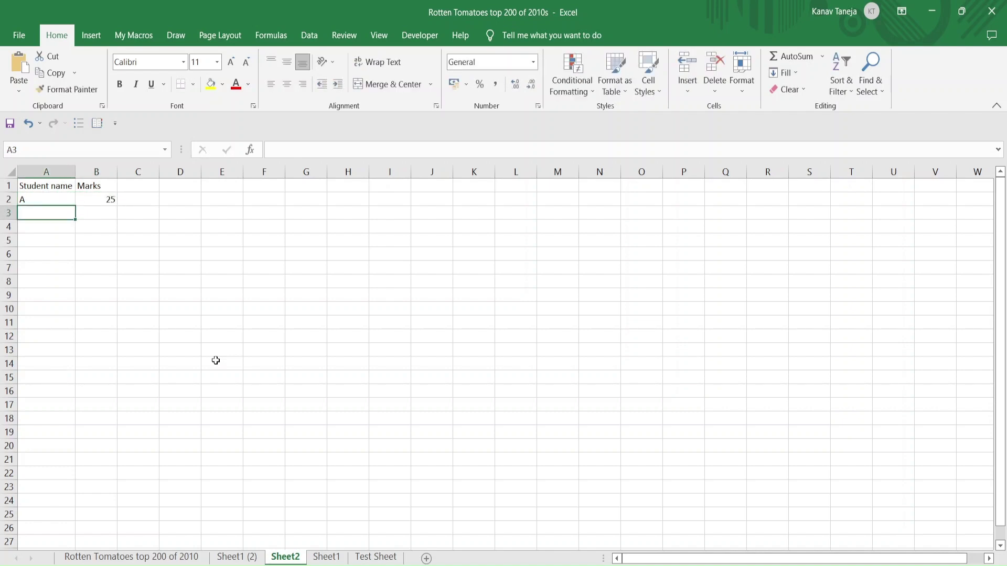
text(B)
key(Tab)
text(27)
key(Return)
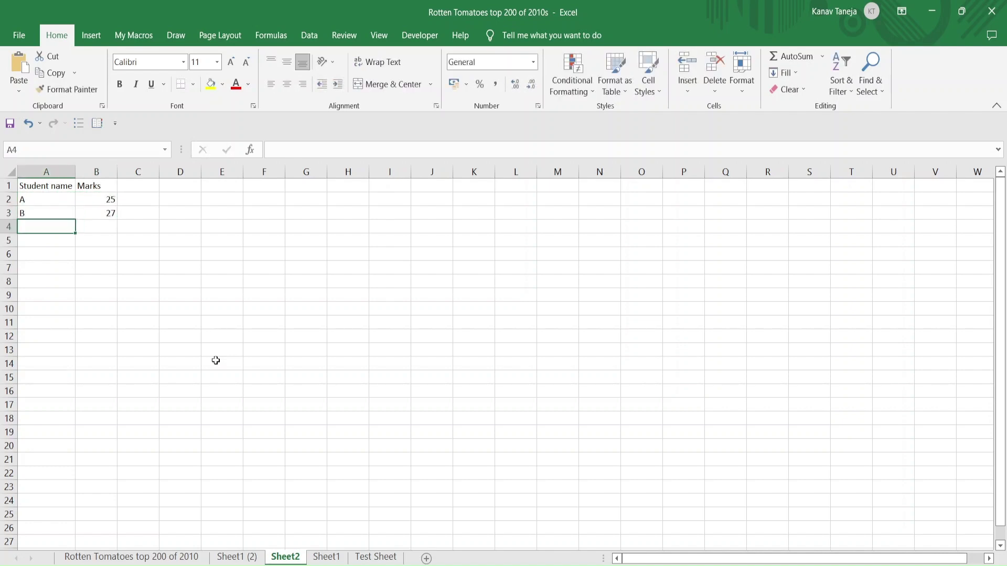
Enter student C with 25 marks in row 4 and student D with 80 marks in row 5
text(C)
key(Tab)
text(25)
key(Tab)
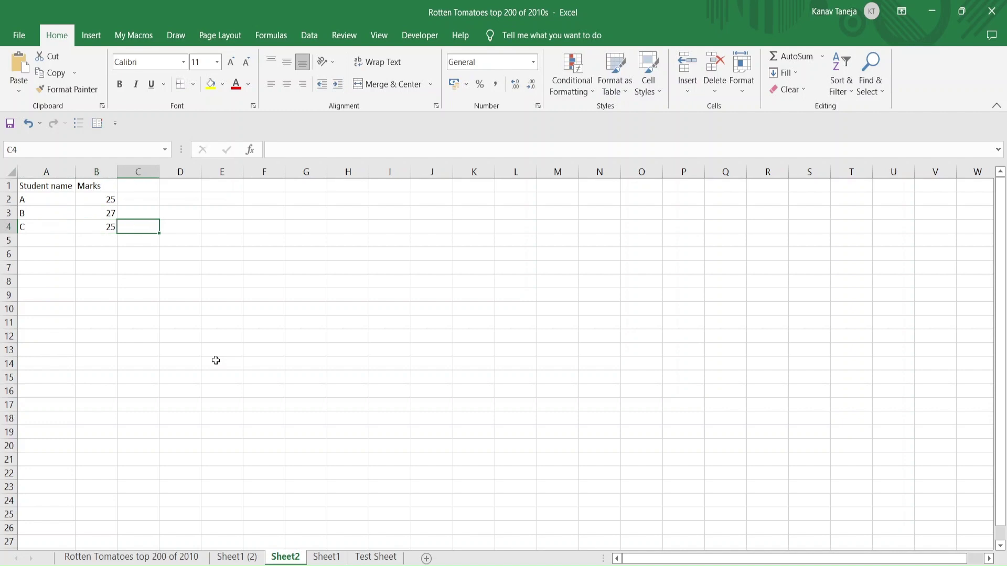
key(Down)
key(Left)
key(Left)
text(D)
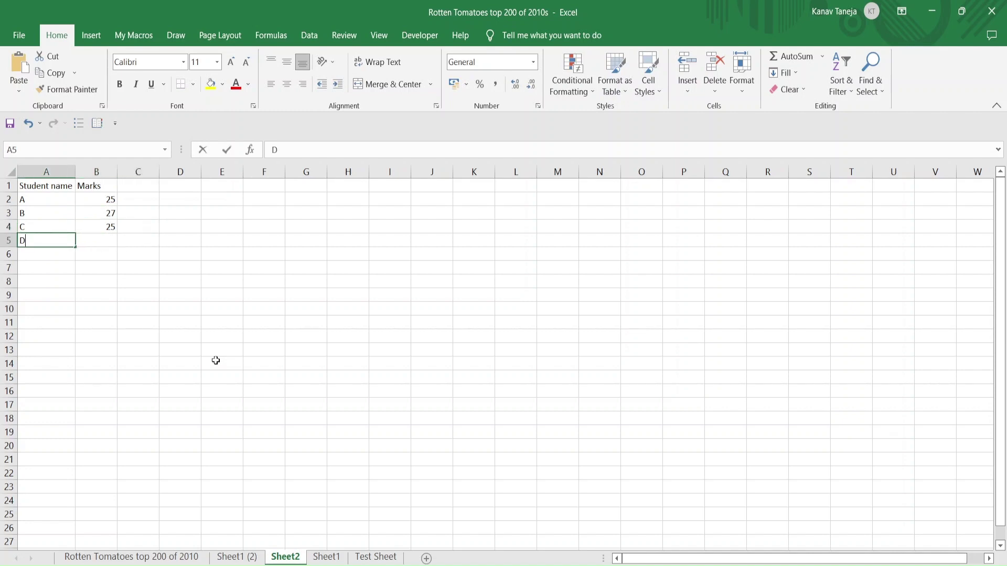
key(Tab)
text(80)
key(Return)
Enter students E with 50, F with 50 and G with 60 marks in rows 6 to 8
text(E)
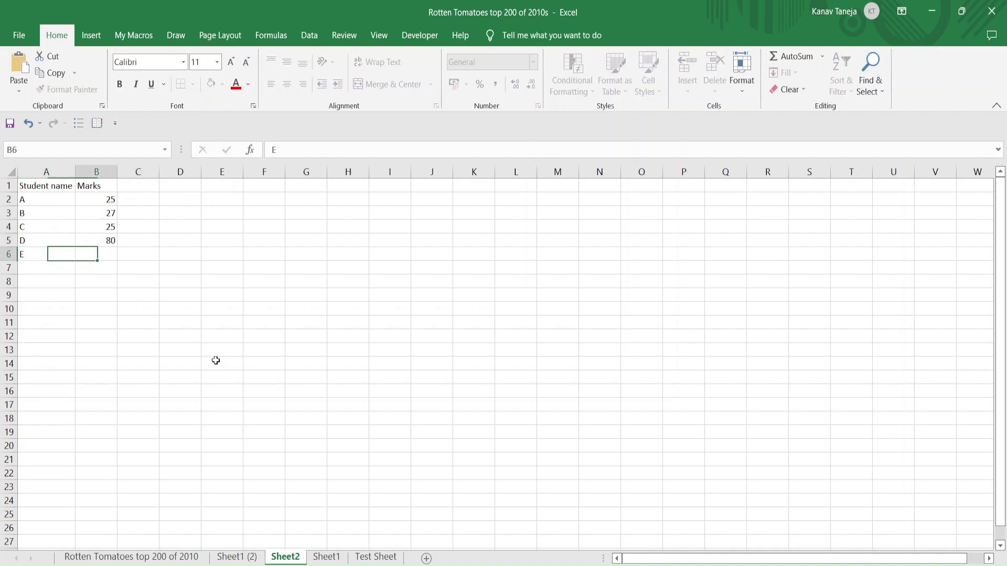
key(Tab)
text(50)
key(Return)
text(F)
key(Tab)
text(50)
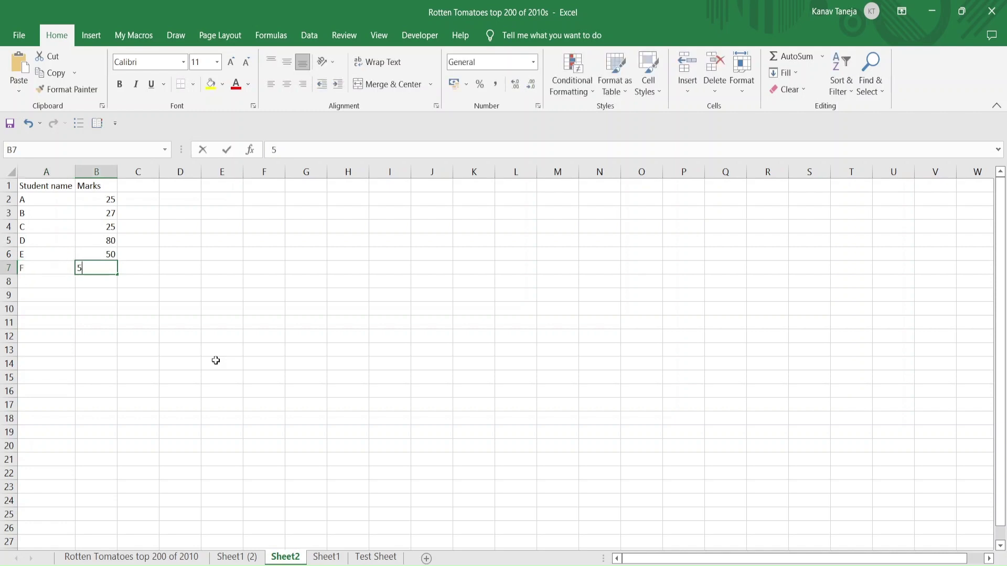
key(Return)
text(G)
key(Tab)
text(60)
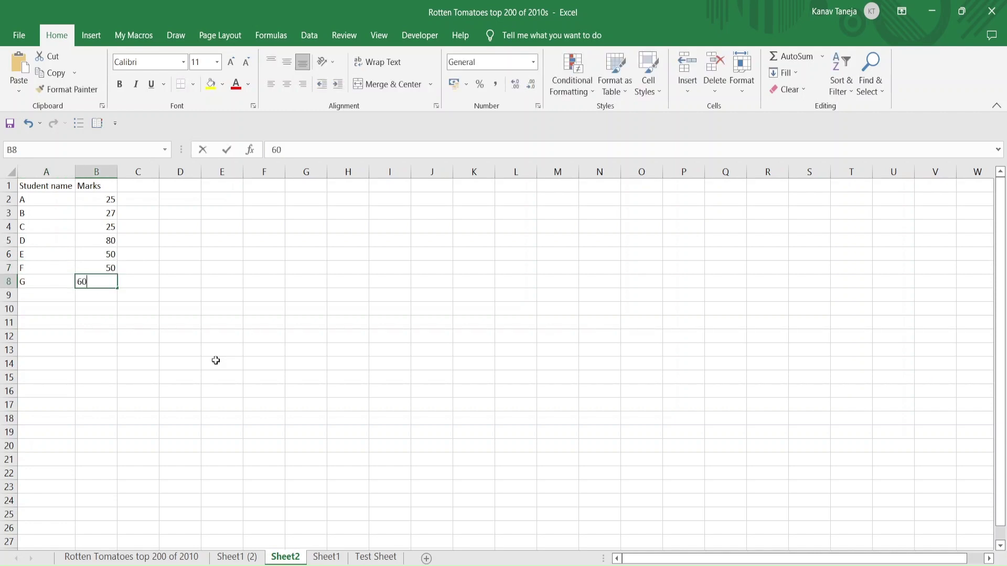
key(Return)
Enter the labels "Min" in cell E10 and "Max" in cell E11
key(Right)
key(Right)
key(Down)
key(Right)
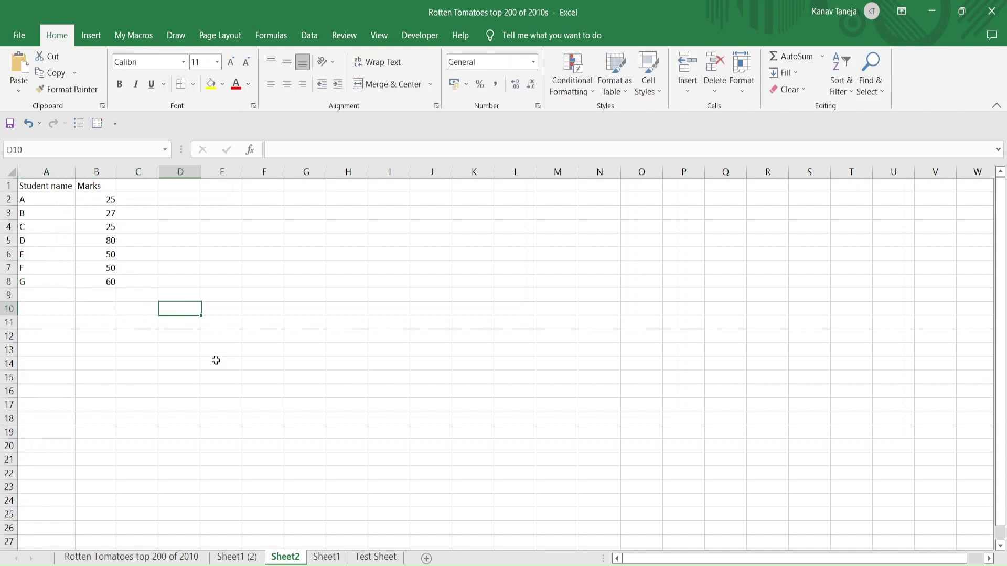
key(Right)
text(Min)
key(Return)
text(Max)
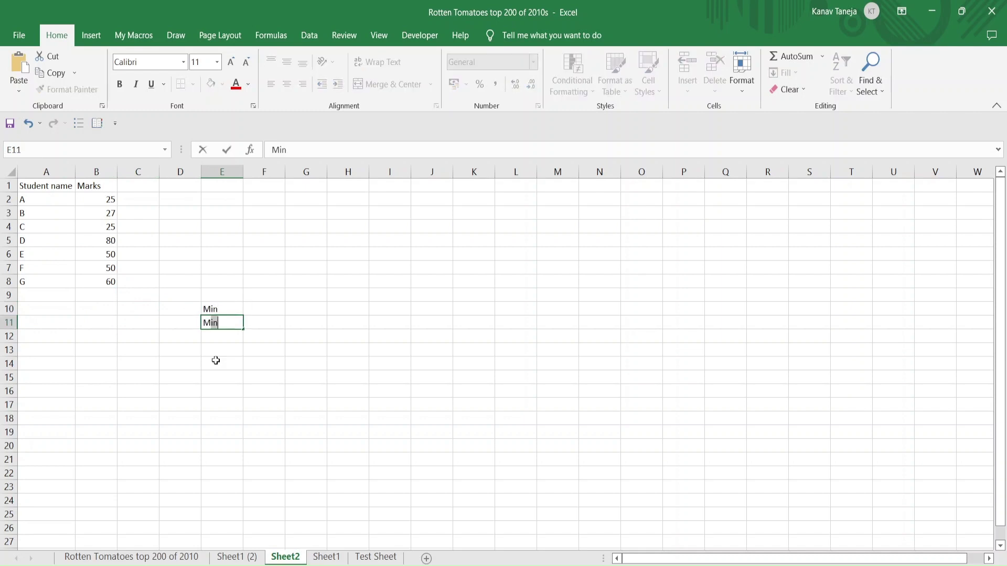
key(Return)
Go through the Marks column to identify the lowest and highest marks
key(Up)
key(Up)
key(Right)
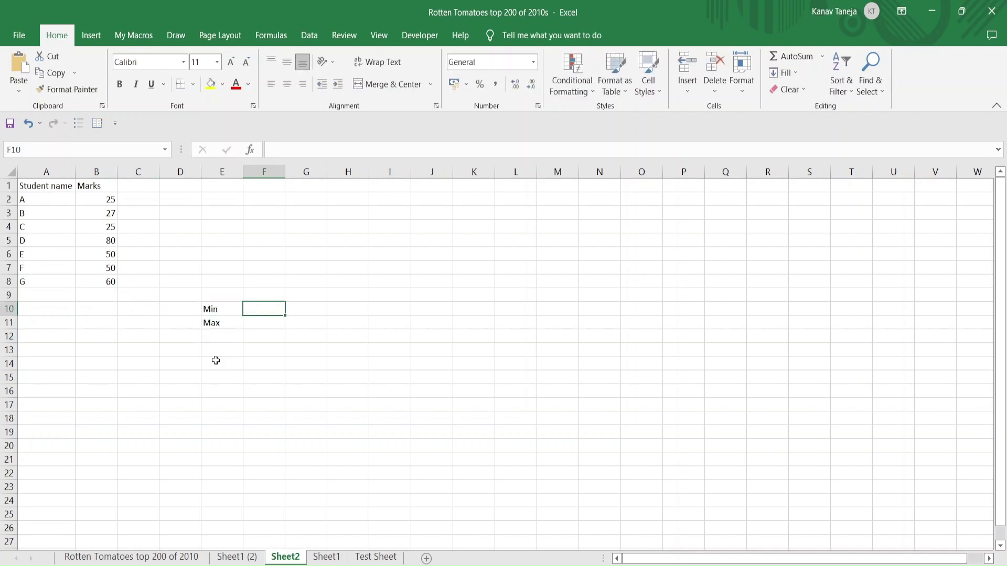
key(Left)
key(Left)
key(Left)
key(Left)
key(Up)
key(Up)
key(Up)
key(Up)
key(Up)
key(Up)
key(Up)
key(Up)
key(Up)
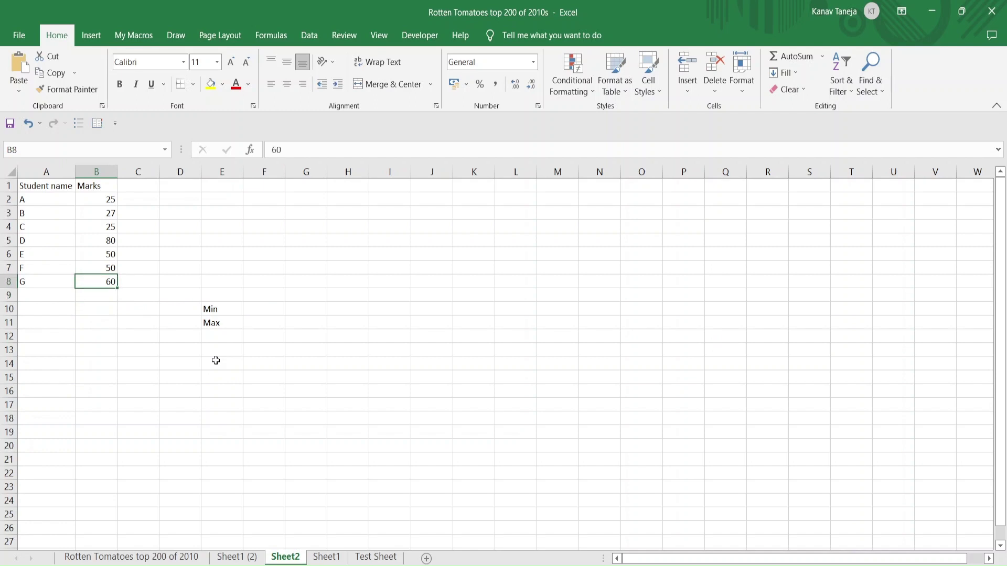
key(ctrl+Down)
key(Right)
key(Right)
key(Right)
key(Down)
key(Down)
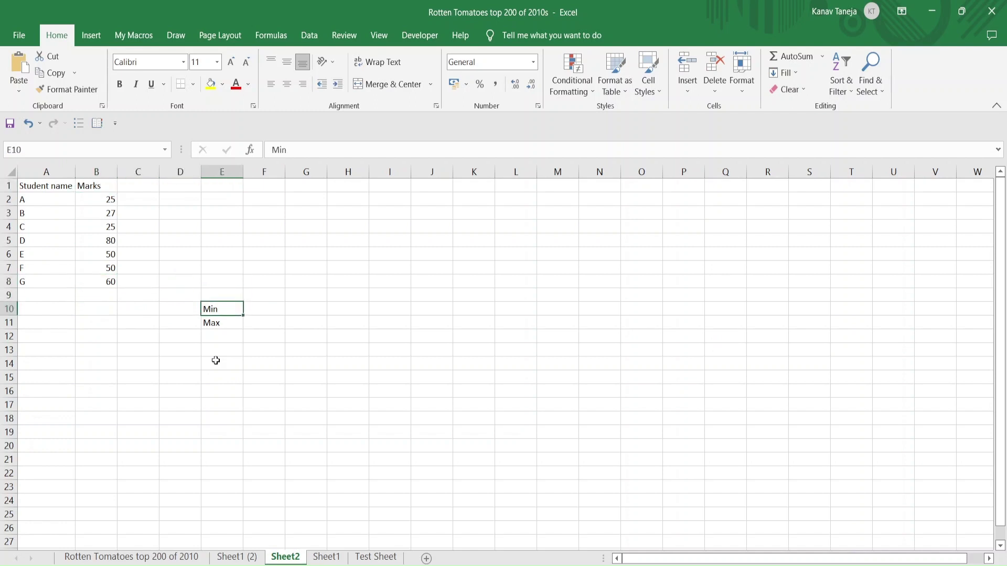
Enter 25 as the Min value in cell F10 and 80 as the Max value in F11
key(Right)
text(25)
key(Return)
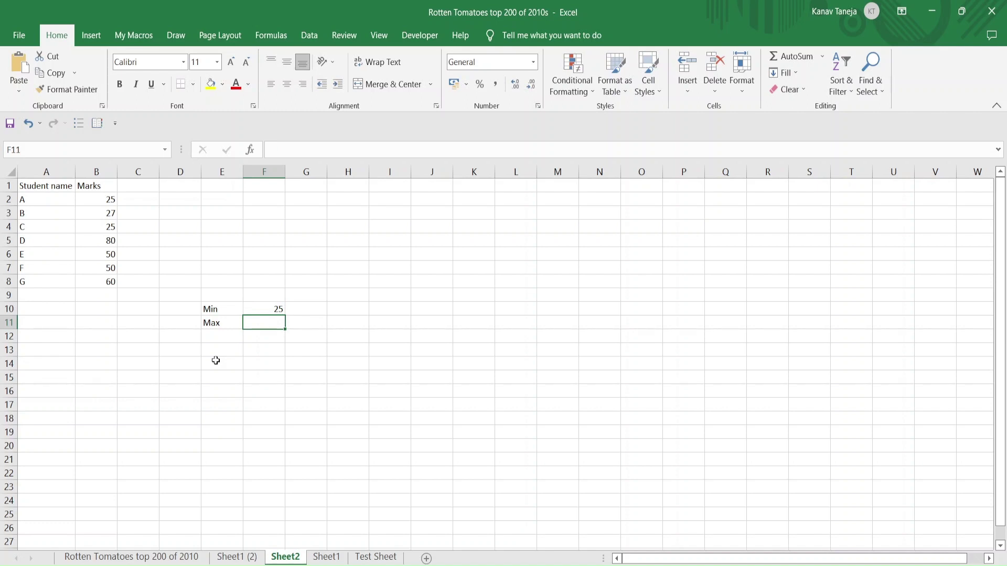
text(80)
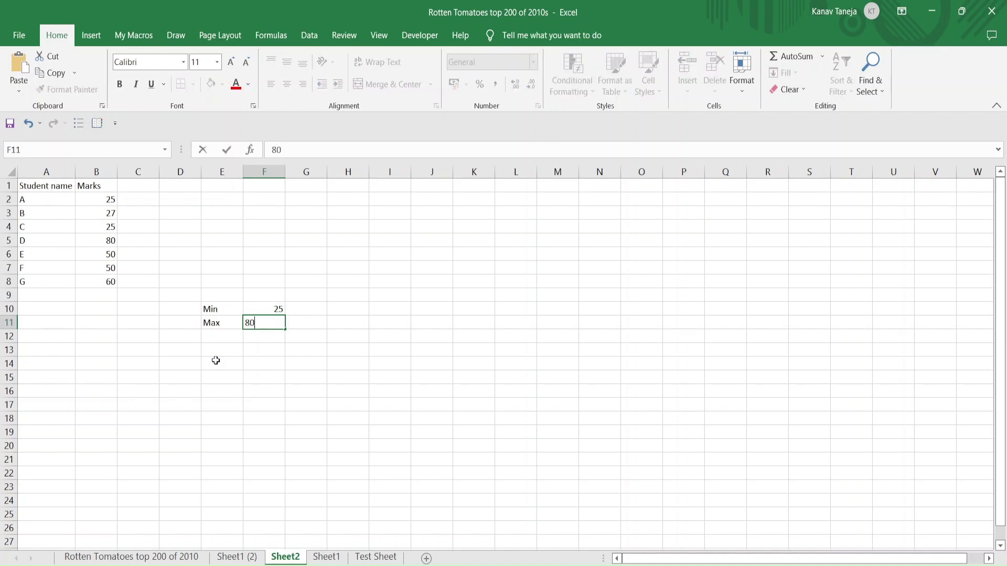
key(Return)
Enter the label "Diff" in cell H10, beside the Min and Max values
key(Right)
key(Up)
key(Up)
key(Right)
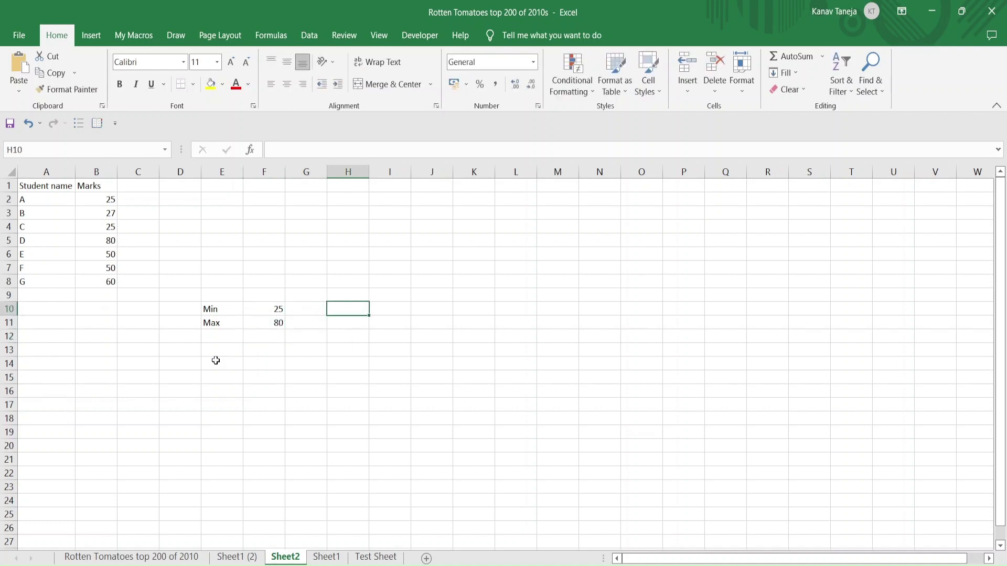
text(Diff)
Calculate the difference between Max and Min in cell I10 with the formula =F11-F10
key(Right)
text(=)
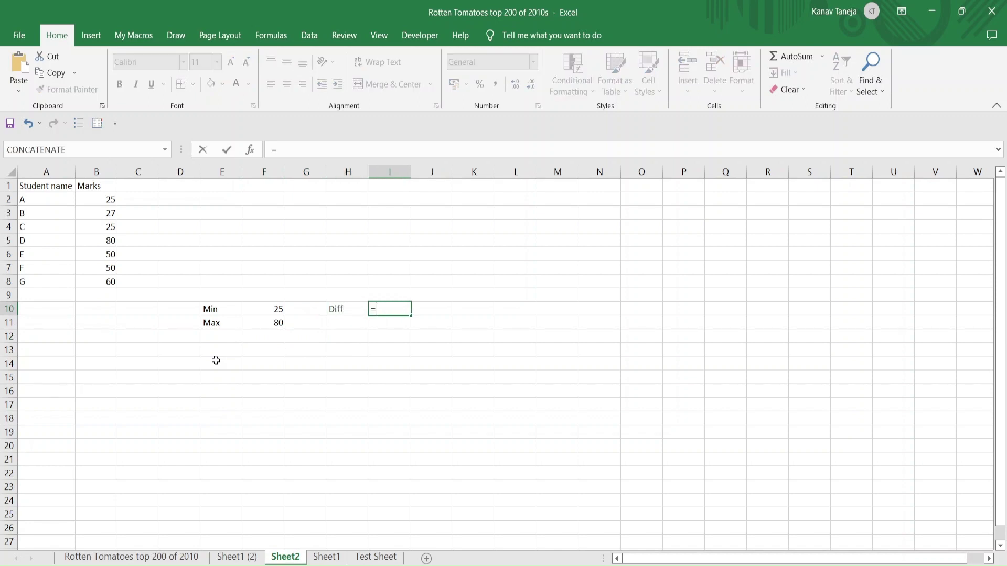
key(Left)
key(Left)
key(Left)
key(Down)
text(-)
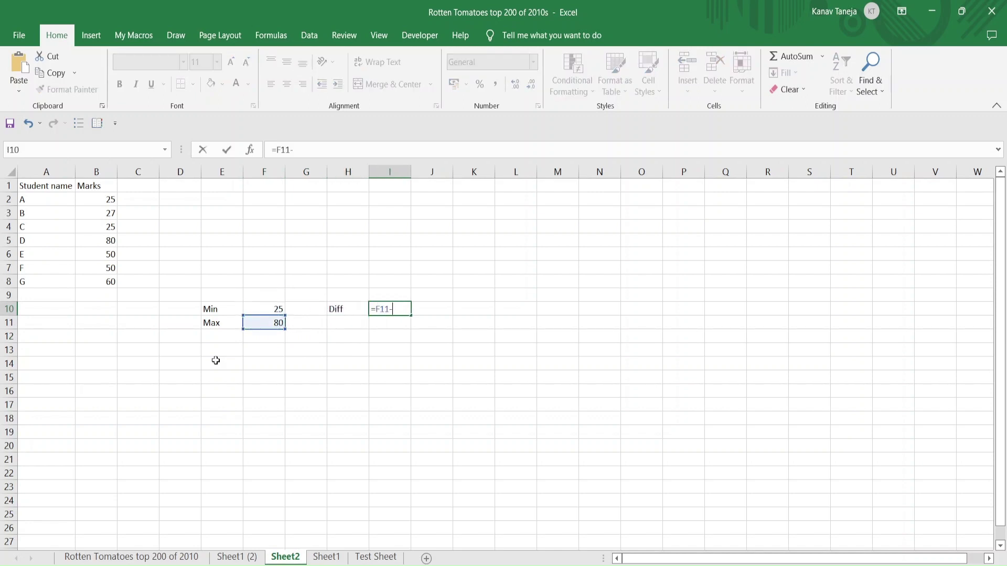
key(Left)
key(Left)
key(Left)
key(Return)
key(Left)
key(Up)
key(Right)
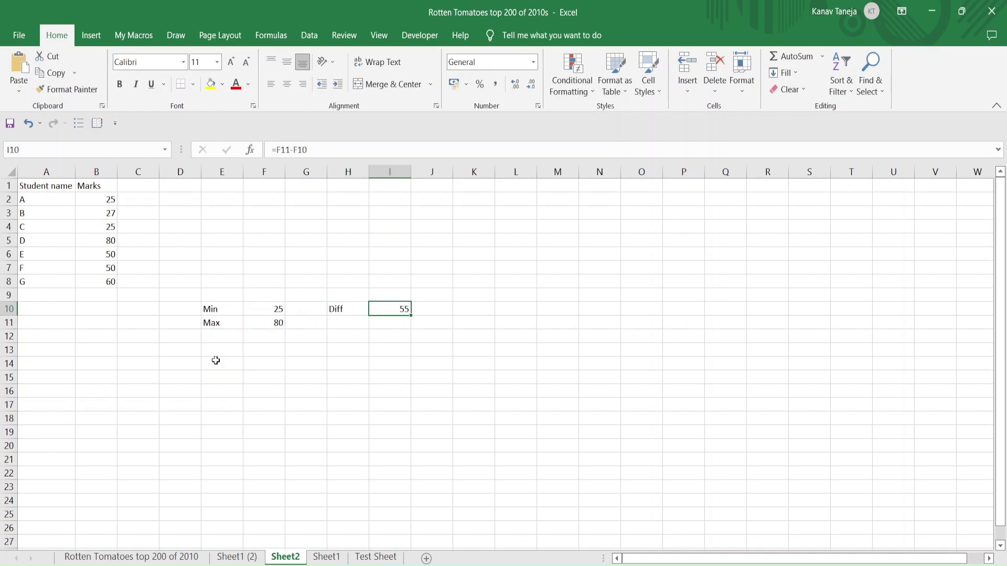
key(Left)
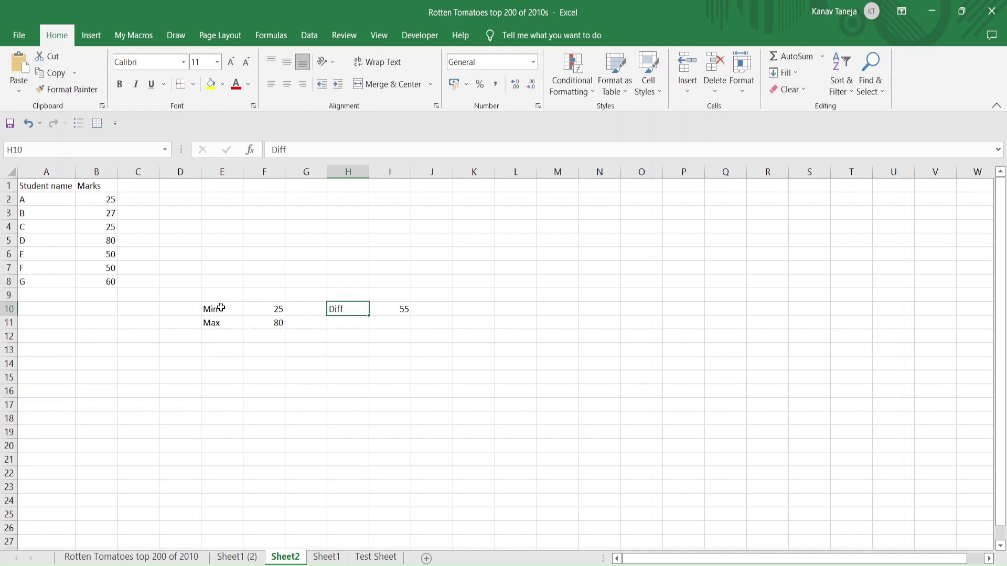
Extend the label in cell H10 to read "Diff (Range of Data)"
click(320, 147)
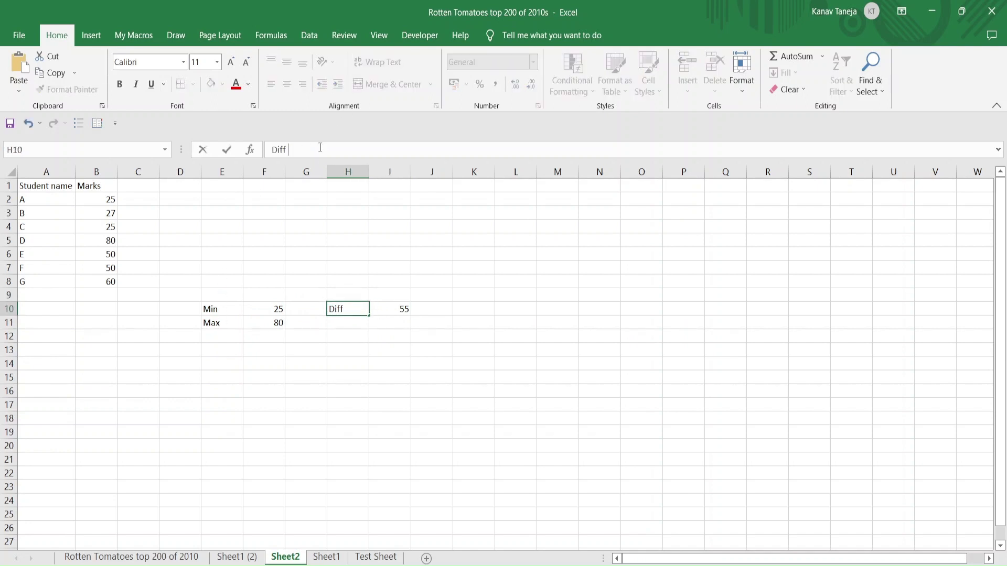
text((Range of Data))
key(Return)
key(Up)
AutoFit the width of column H to its longest label
key(alt)
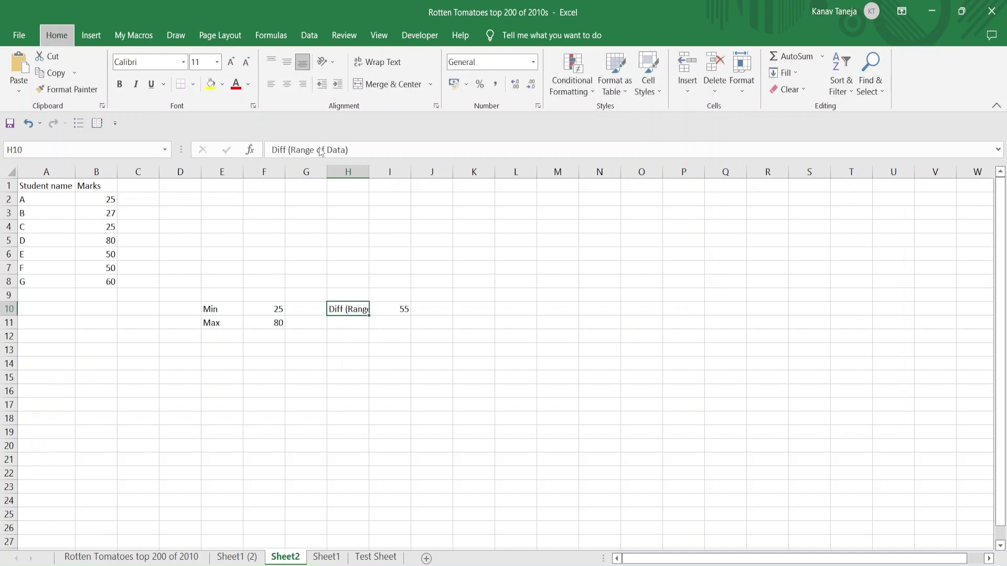
text(hopi)
key(Escape)
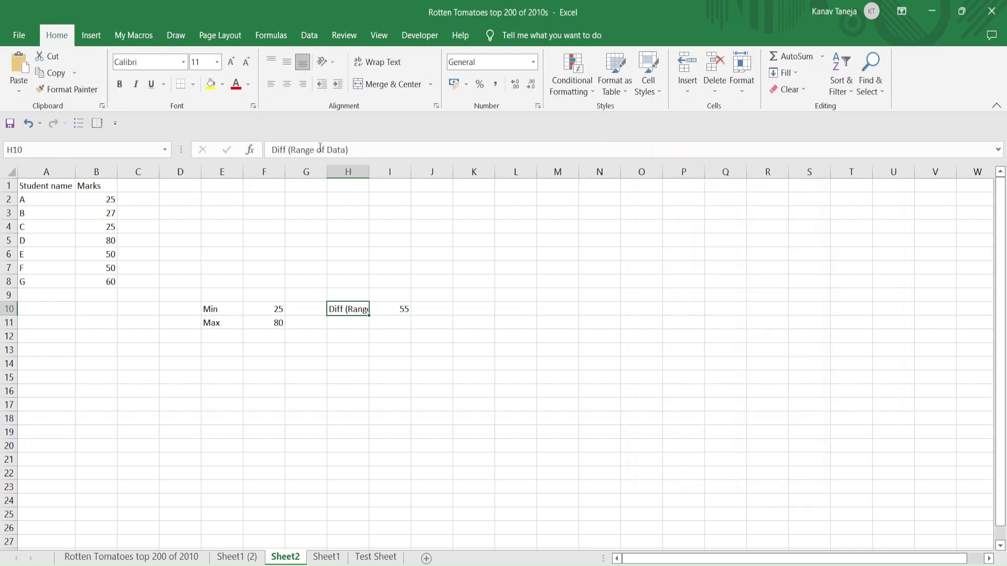
key(alt)
key(h)
key(o)
key(i)
Enter the label "CntD" in cell H11, beneath the Diff label
key(Down)
key(Down)
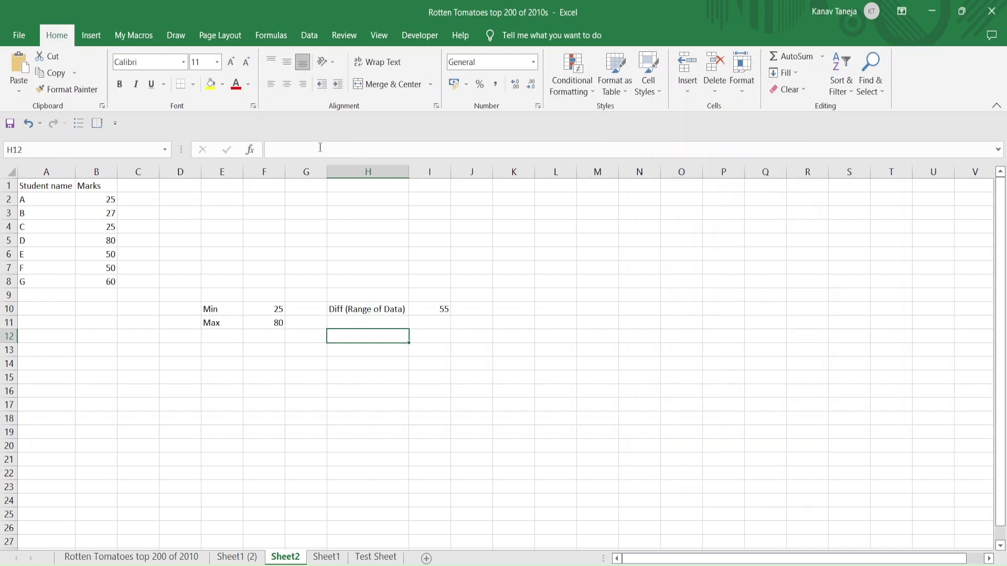
key(Up)
text(CntD)
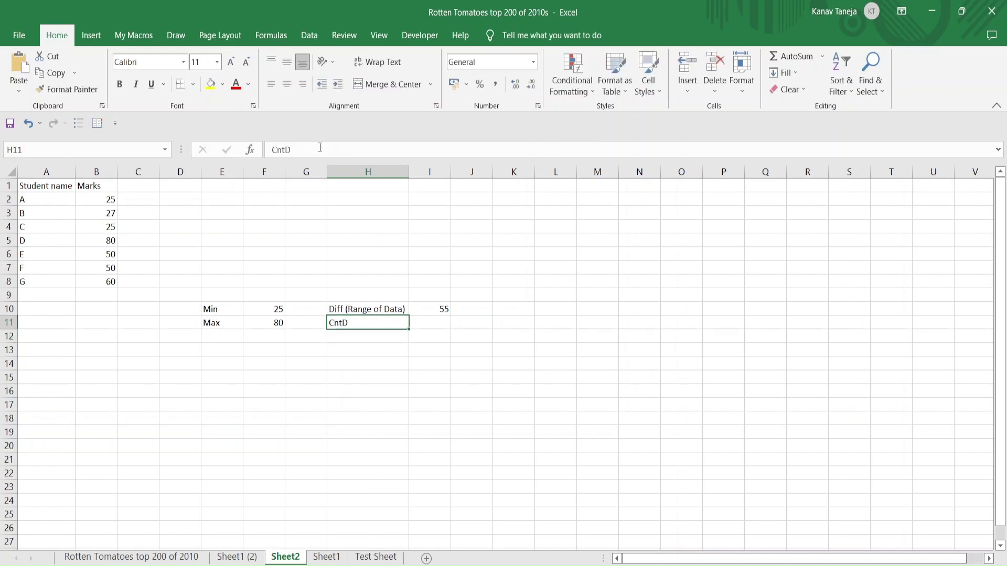
Flag the marks of students A and B as distinct by entering 1 in cells C2 and C3
key(Left)
key(Left)
key(Left)
key(Left)
key(Left)
key(Left)
key(ctrl+Up)
key(ctrl+Up)
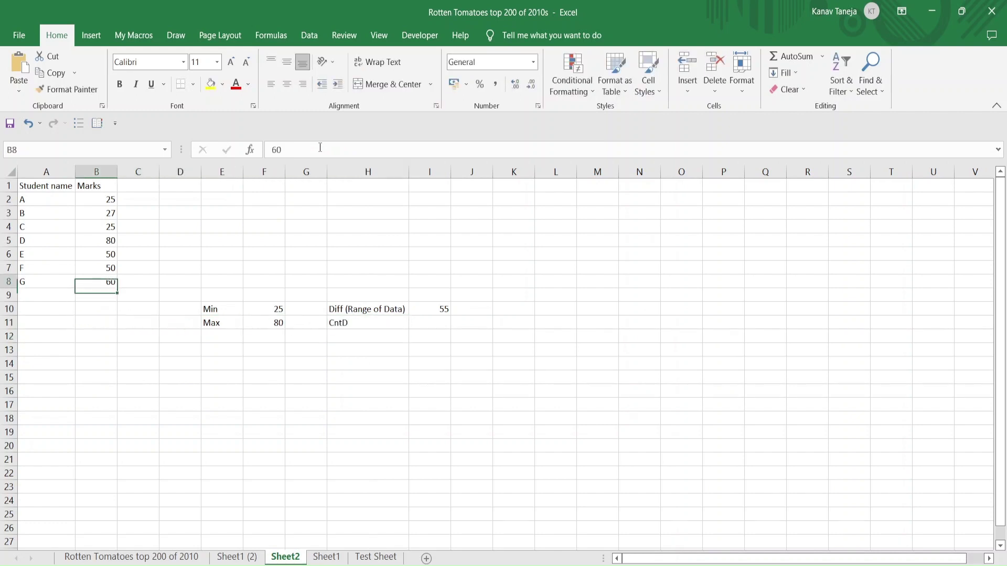
key(Down)
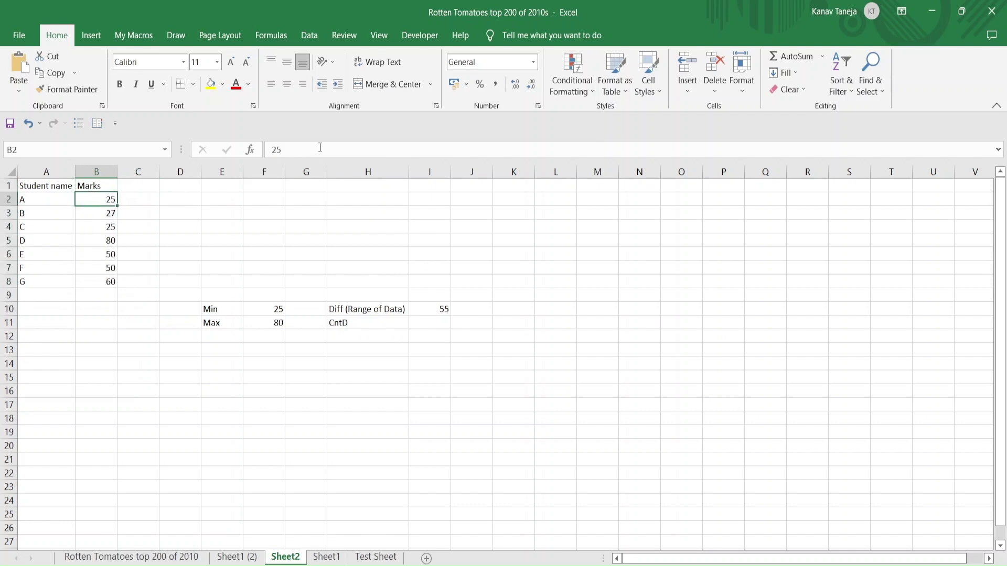
key(Right)
text(1)
key(Return)
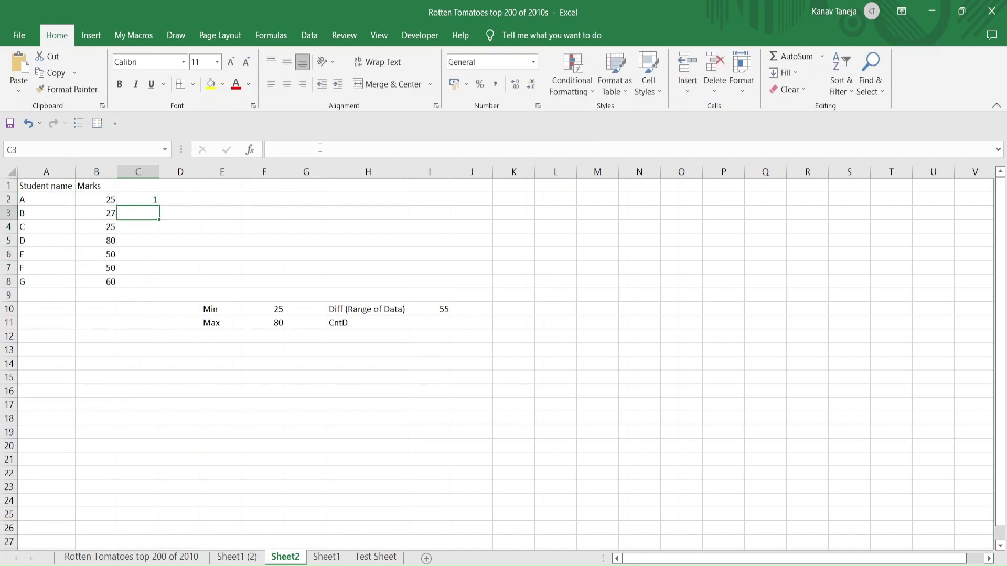
text(1)
key(Return)
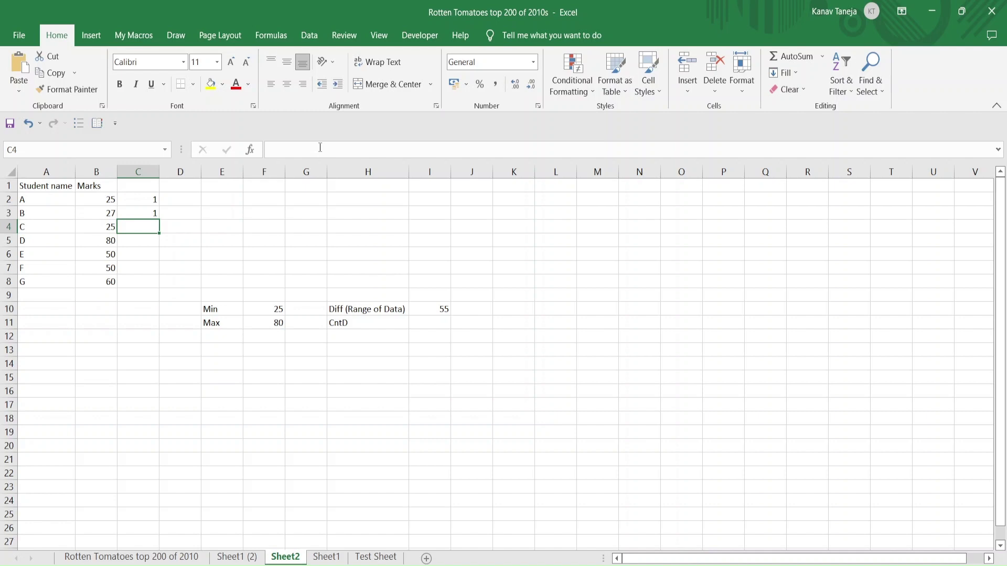
Fill cells C4 to C8 with the flags 0, 1, 1, 0 and 1, giving repeated marks a 0
key(Left)
key(Right)
text(0)
key(Return)
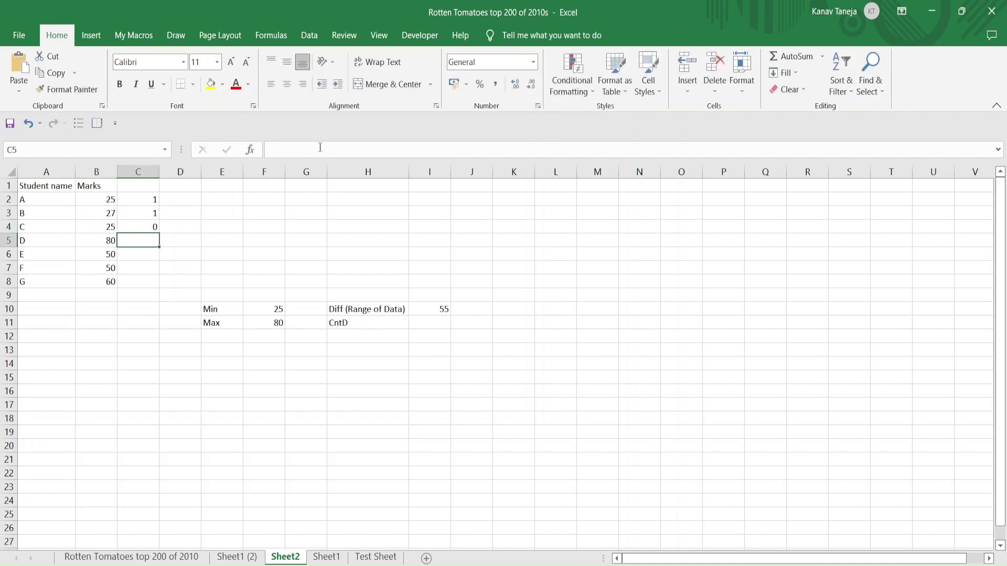
text(1)
key(Return)
text(1)
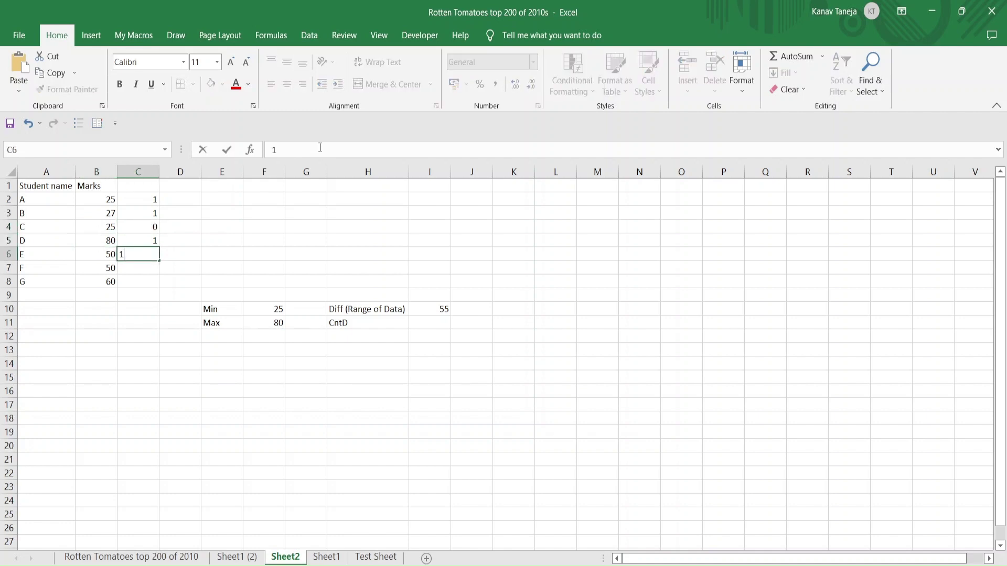
key(Return)
text(0)
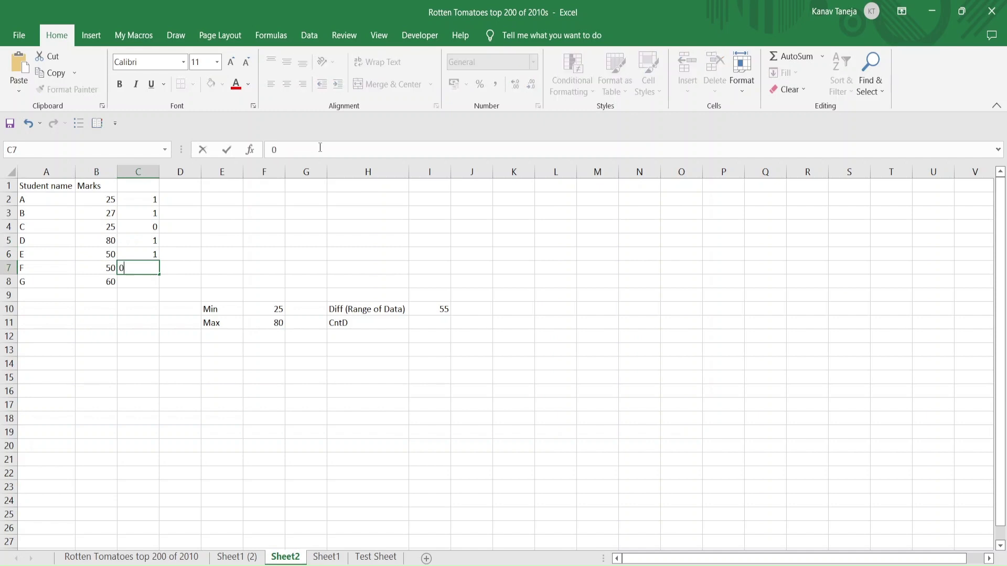
key(Return)
text(1)
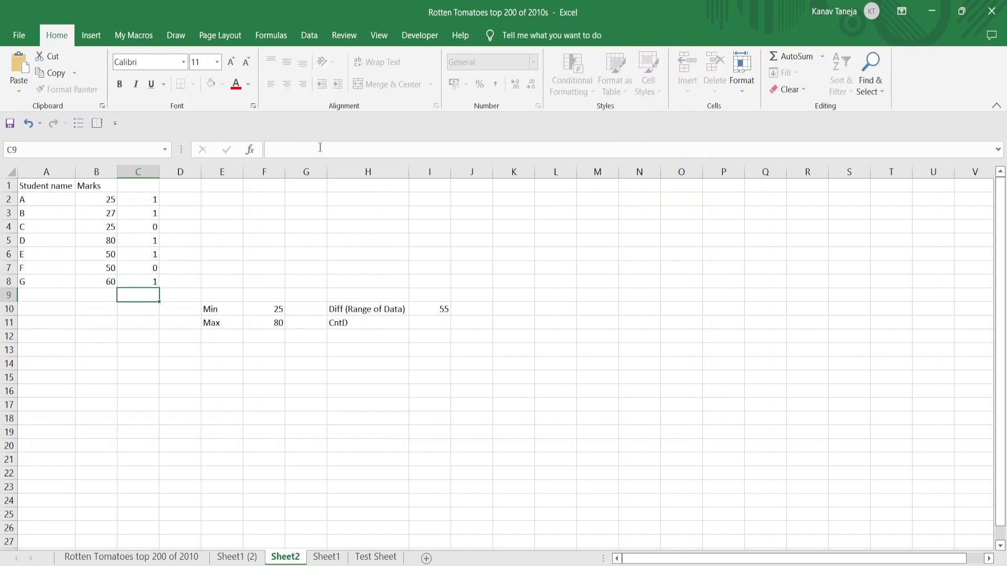
key(ctrl+Return)
Select the flags in column C to count the distinct marks, and enter 5 as the CntD value in cell I11
key(shift+Up)
key(shift+Up)
key(shift+Up)
key(shift+Up)
key(shift+Up)
key(shift+Up)
key(shift+Up)
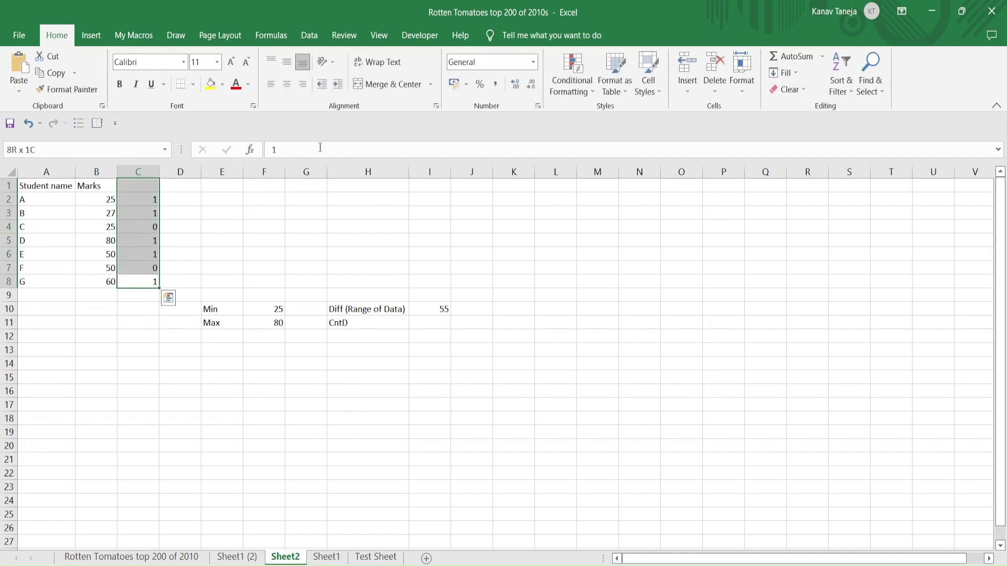
click(435, 324)
text(5)
key(Return)
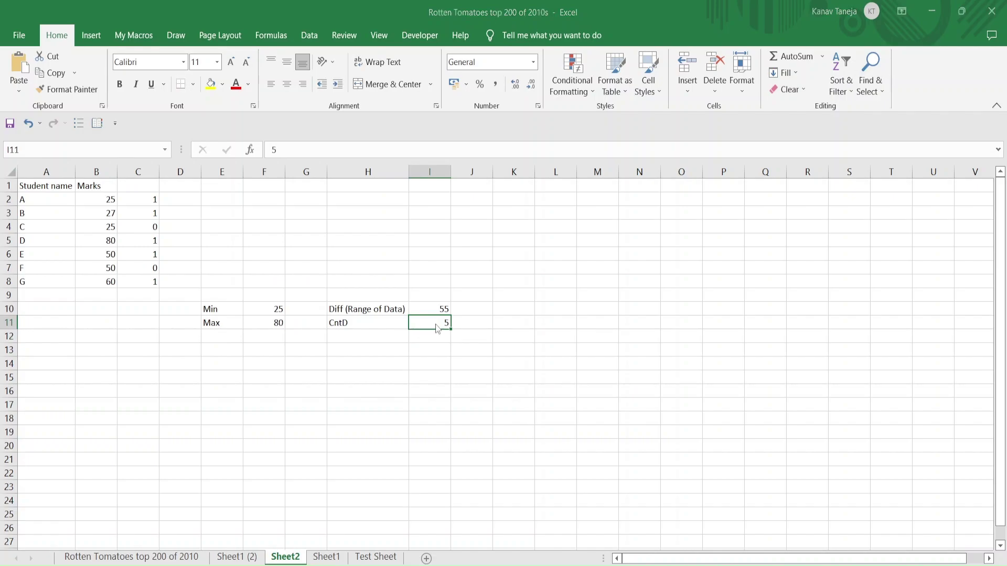
Switch to Tableau and create the Runtime Minutes (bin) field with a bin size of 10
key(alt+Tab)
key(alt+Tab)
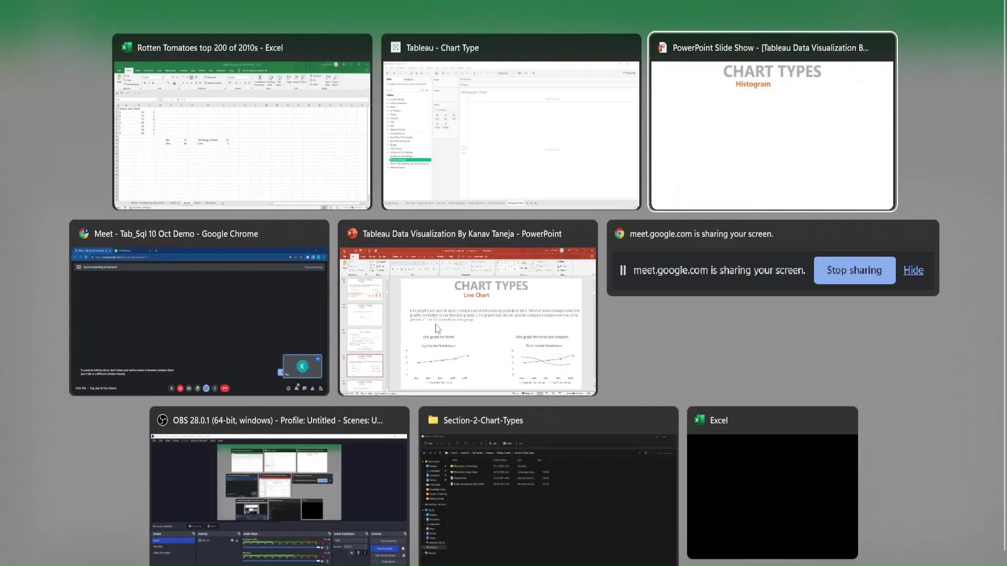
key(alt+shift+Tab)
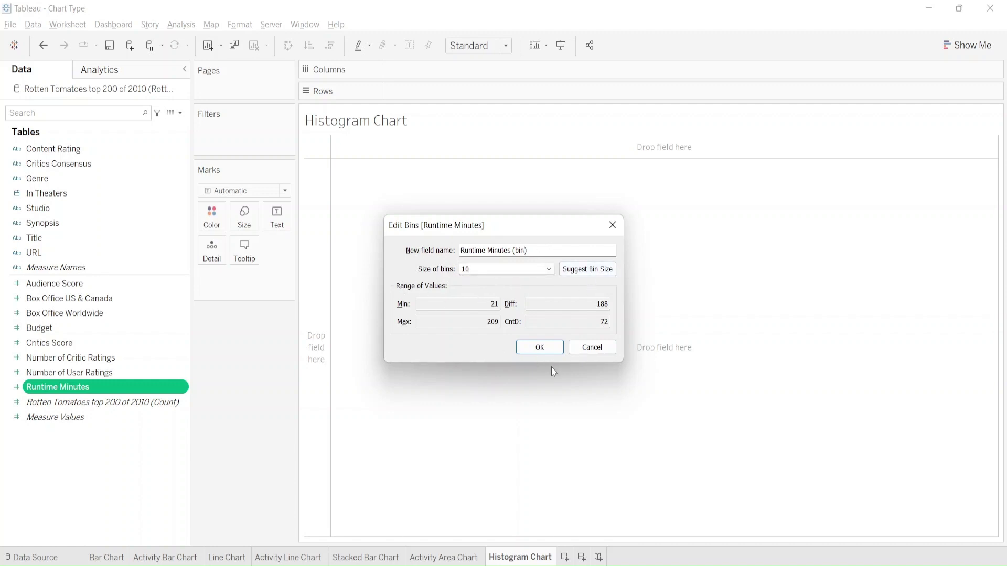
click(541, 350)
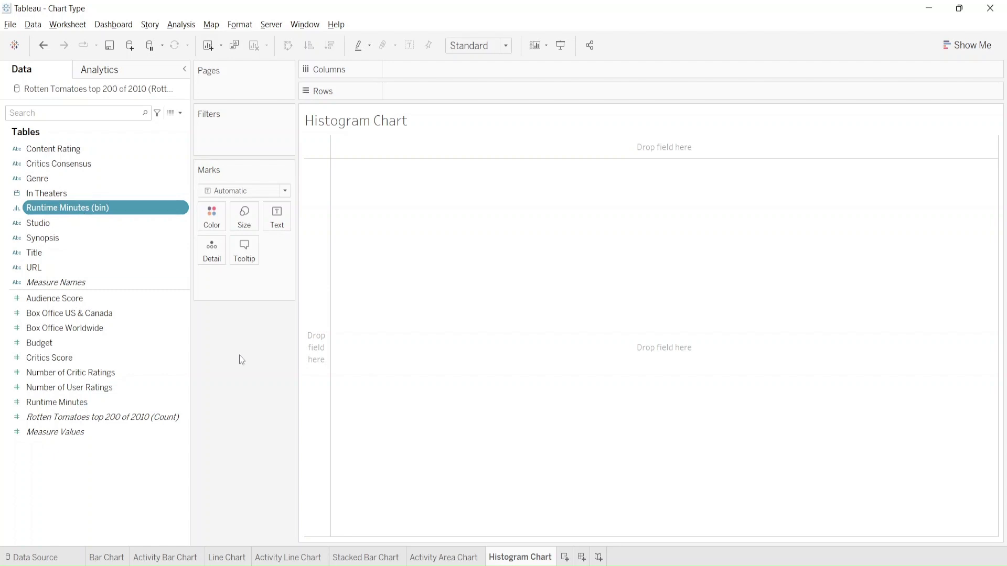
Build the histogram with Runtime Minutes (bin) on Columns and Rotten Tomatoes top 200 of 2010 (Count) on Rows, fitted to Entire View
drag(58, 208, 461, 67)
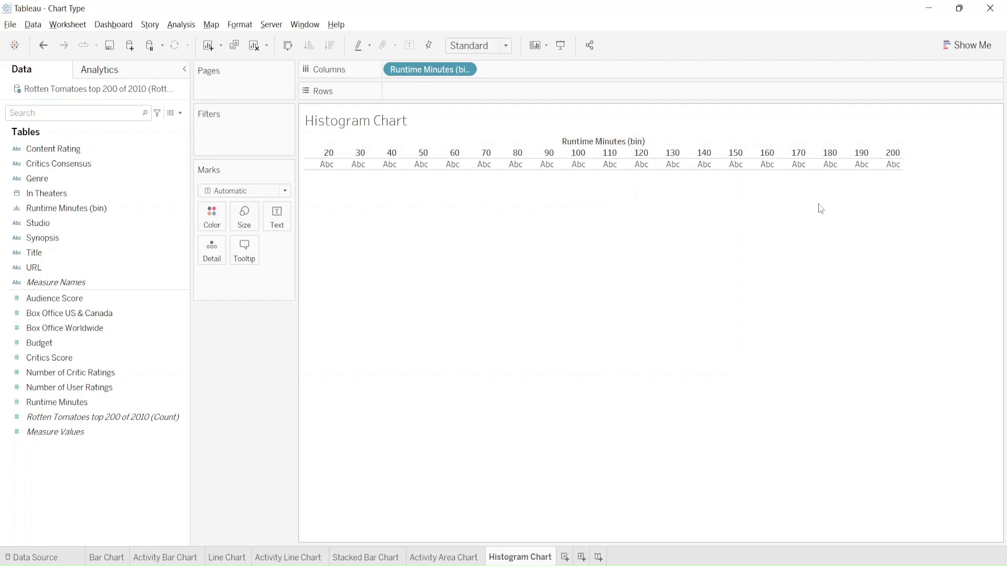
click(99, 430)
click(98, 418)
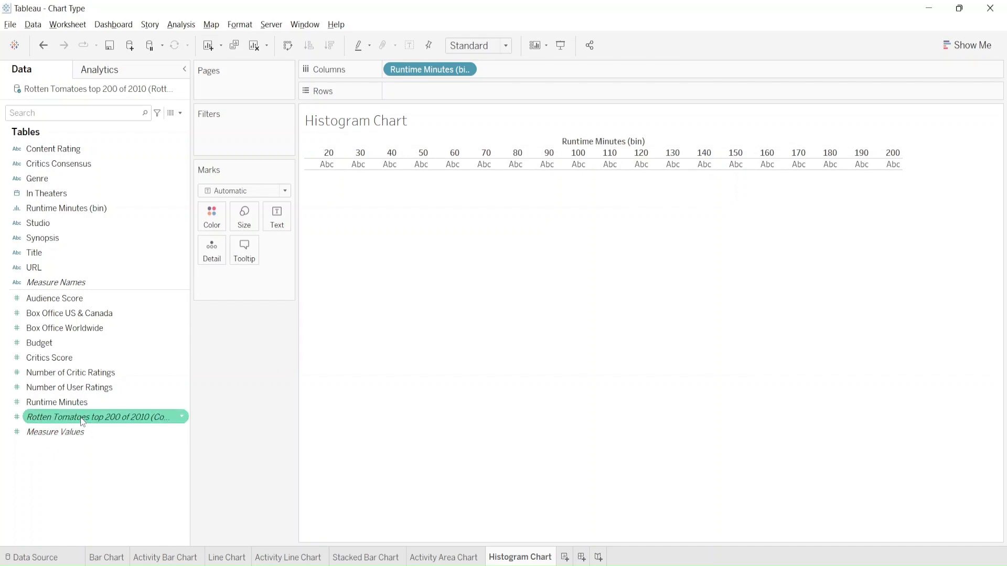
drag(76, 421, 465, 91)
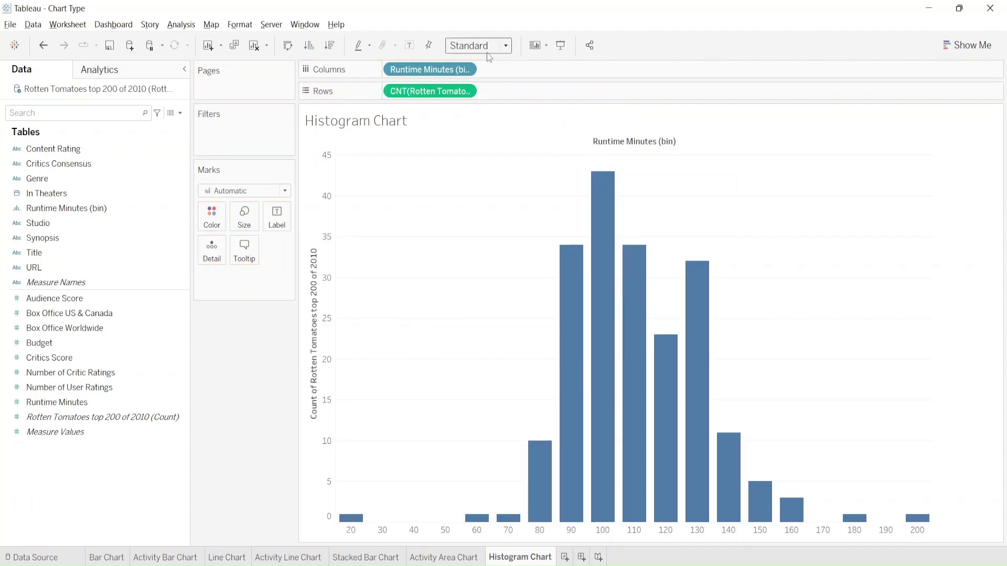
click(482, 47)
click(477, 99)
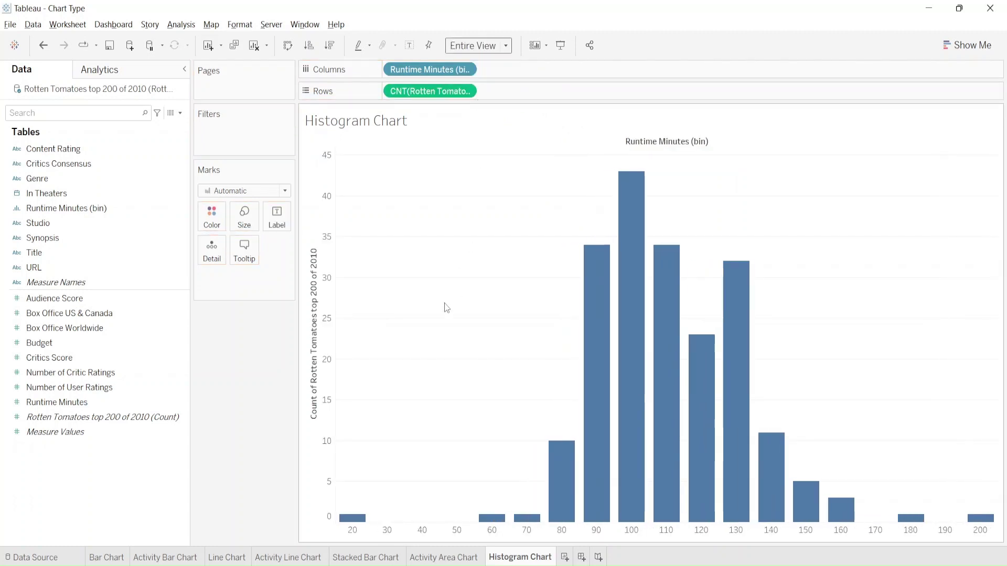
Examine the movie counts of the 20, 90 and 200 bins, highlighting the bars from 90 to 120 and clearing the selection
mouse_move(351, 521)
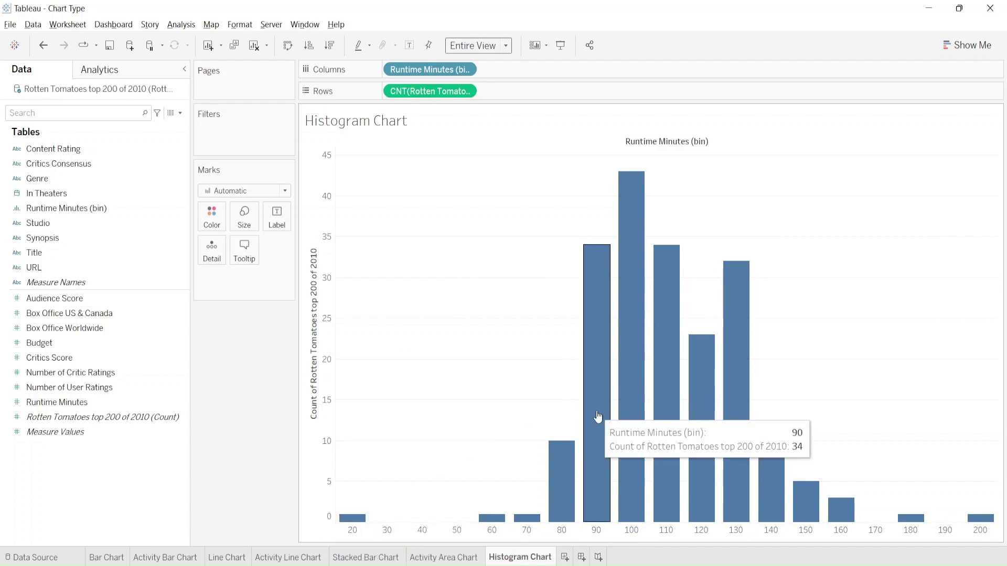
mouse_move(602, 251)
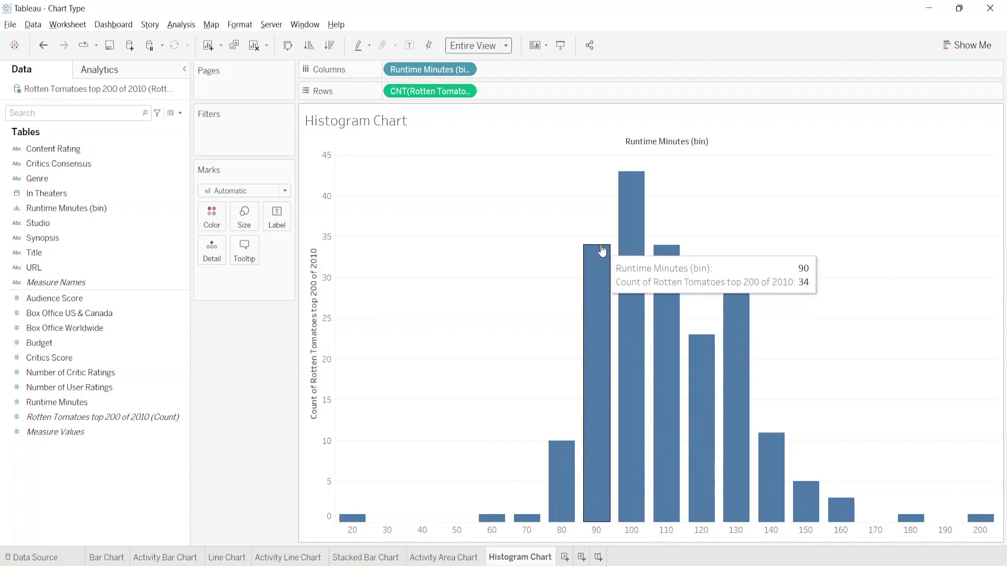
drag(562, 194, 712, 394)
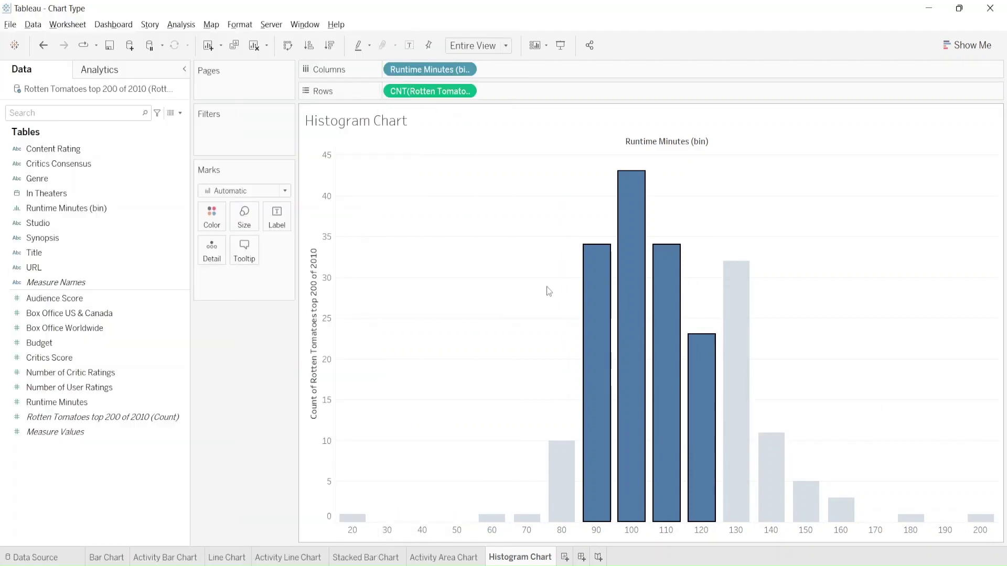
mouse_move(591, 461)
mouse_move(711, 456)
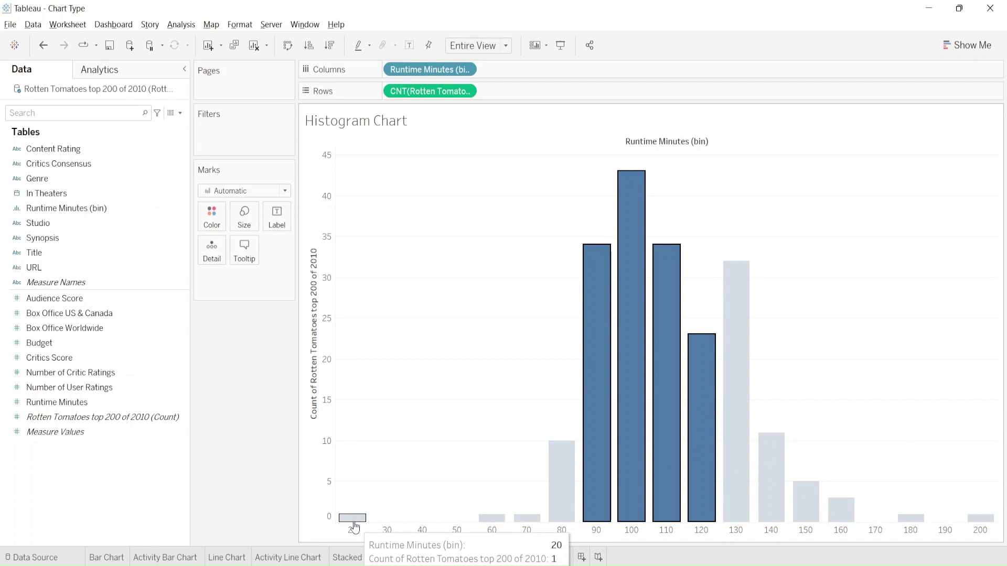
click(483, 375)
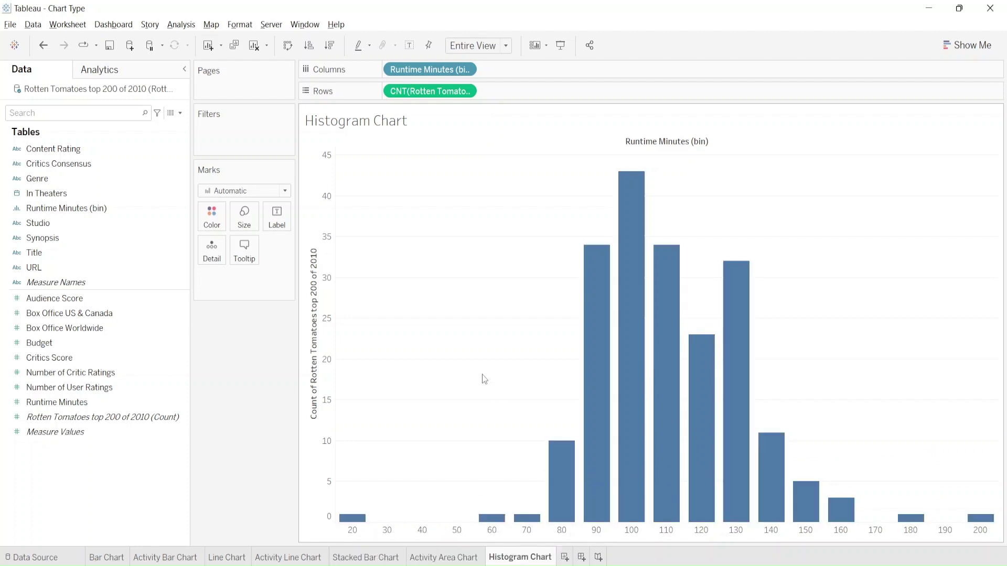
mouse_move(972, 524)
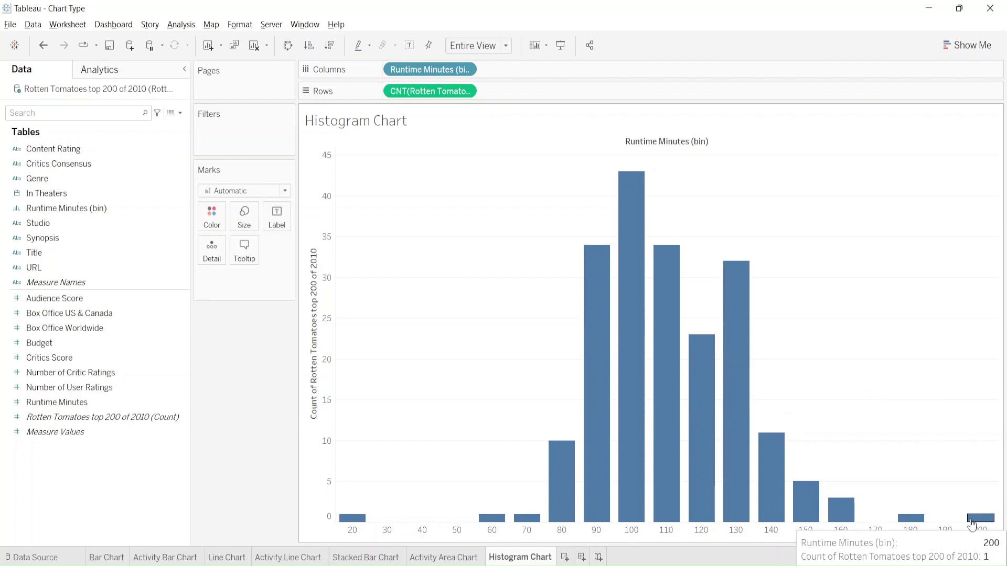
Switch to the Google Meet call to admit the waiting participant, and return to the Tableau histogram
key(alt+Tab)
key(alt+Tab)
key(alt+Tab)
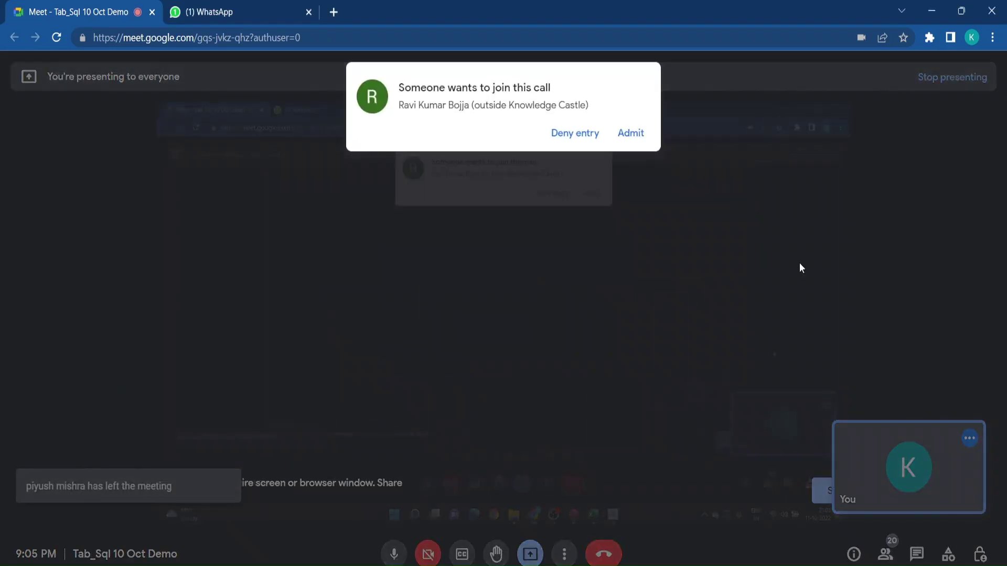
click(631, 133)
key(alt+Tab)
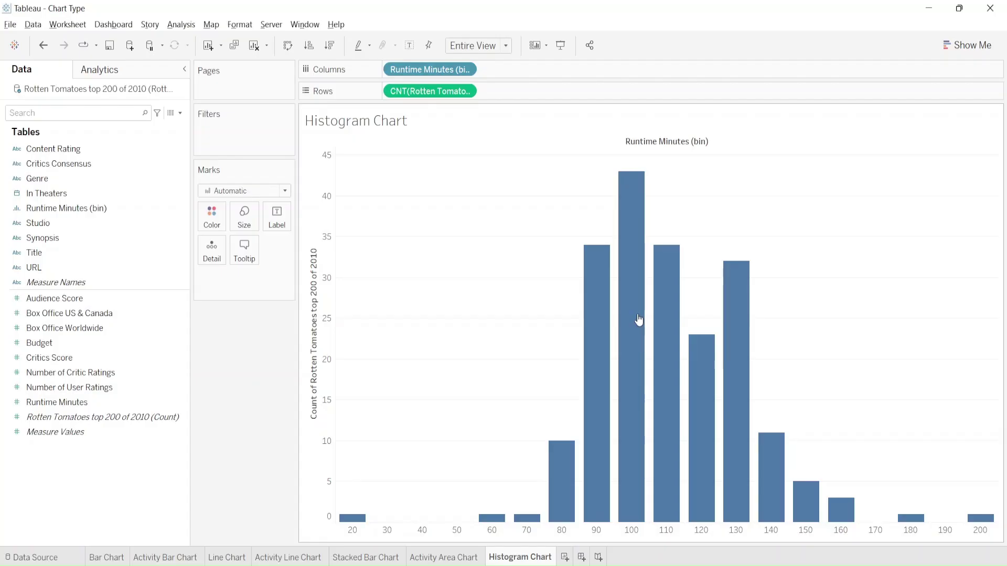
Highlight the bars from 90 to 130 to see where most runtimes fall, and clear the selection
drag(559, 272, 748, 395)
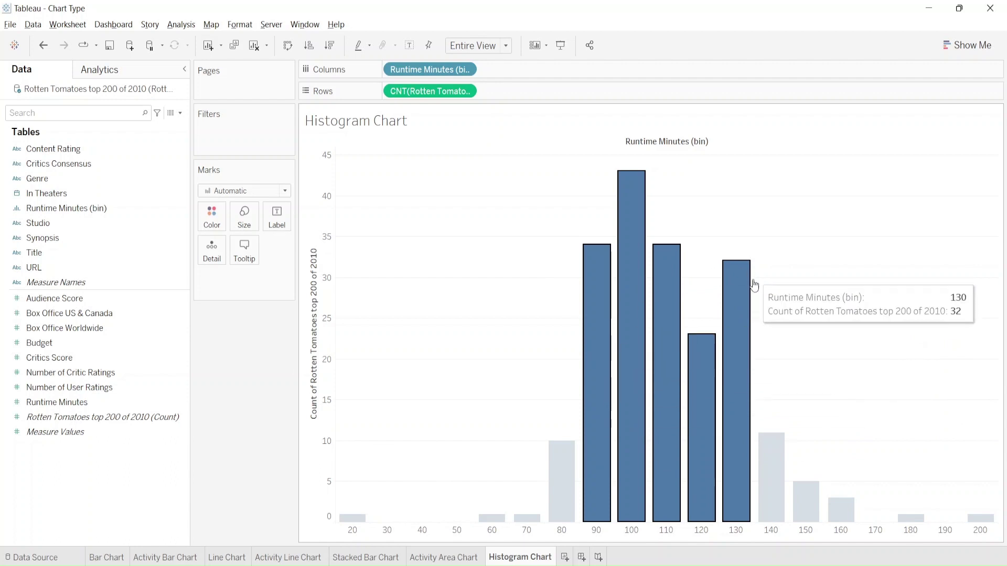
click(515, 280)
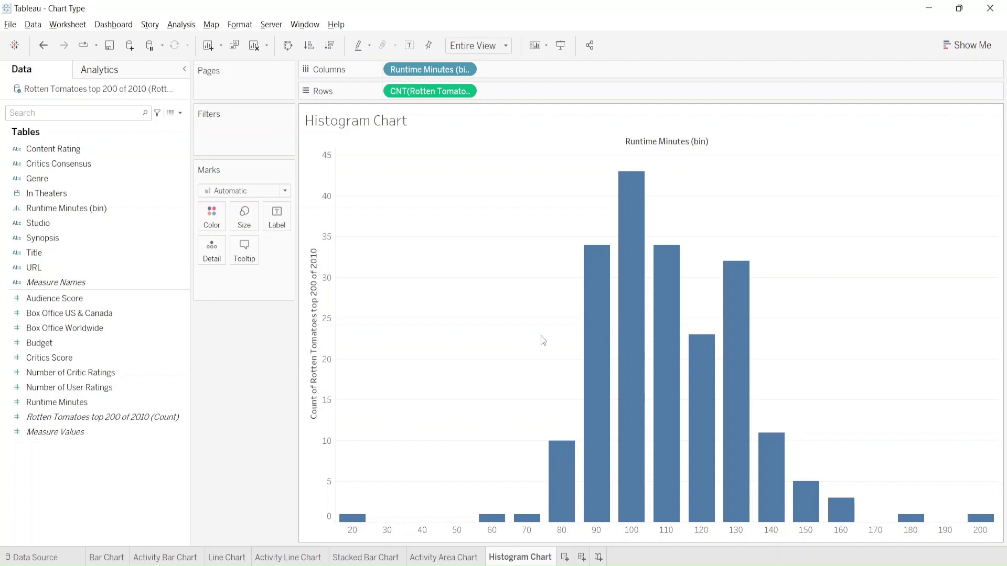
Add a new worksheet and name it Activity Histogram Chart
click(564, 557)
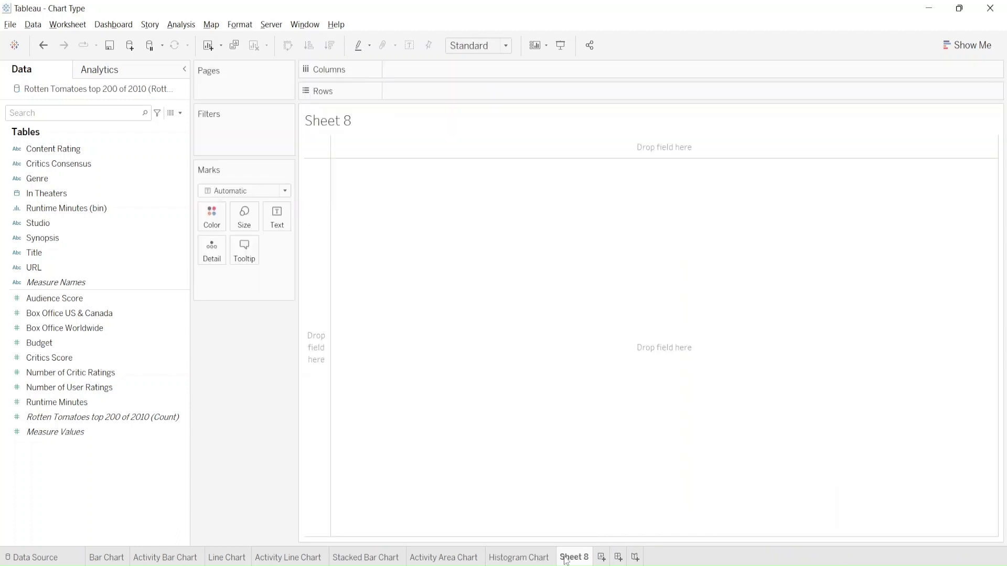
double_click(565, 557)
text(Activity )
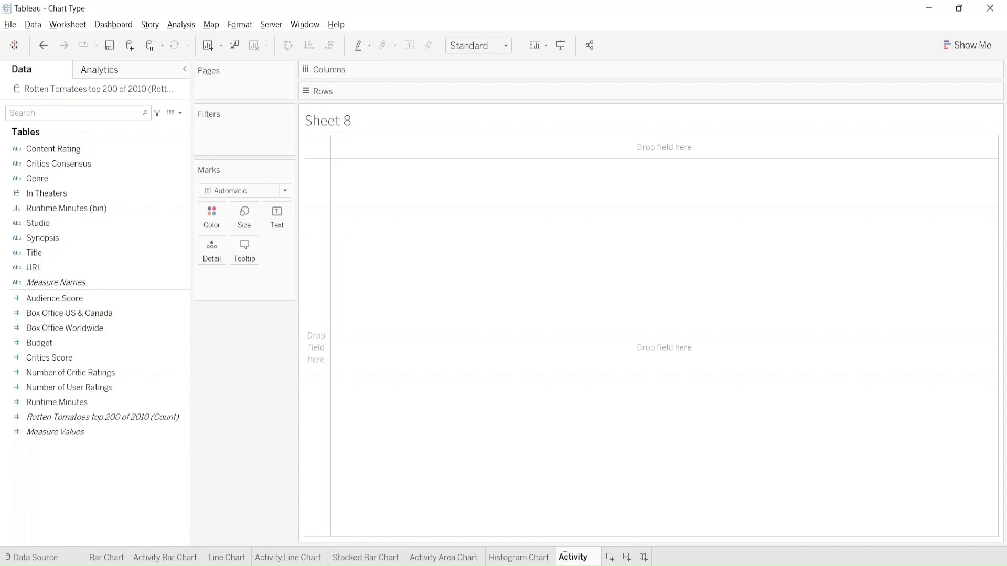
text(Histogram)
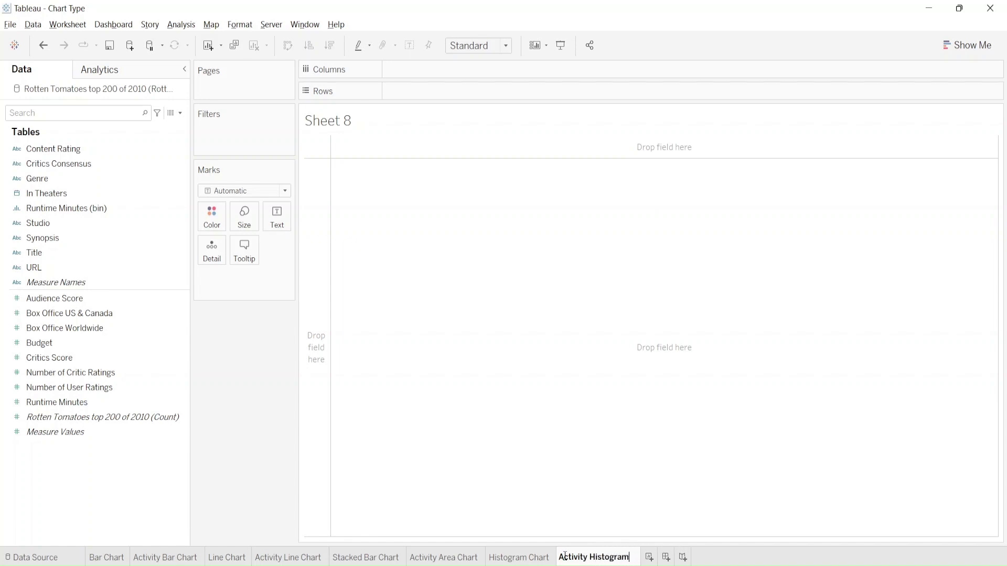
text( Chart)
key(Return)
Switch to the PowerPoint slide show to view the Histogram slide, and return to Tableau
key(alt+Tab)
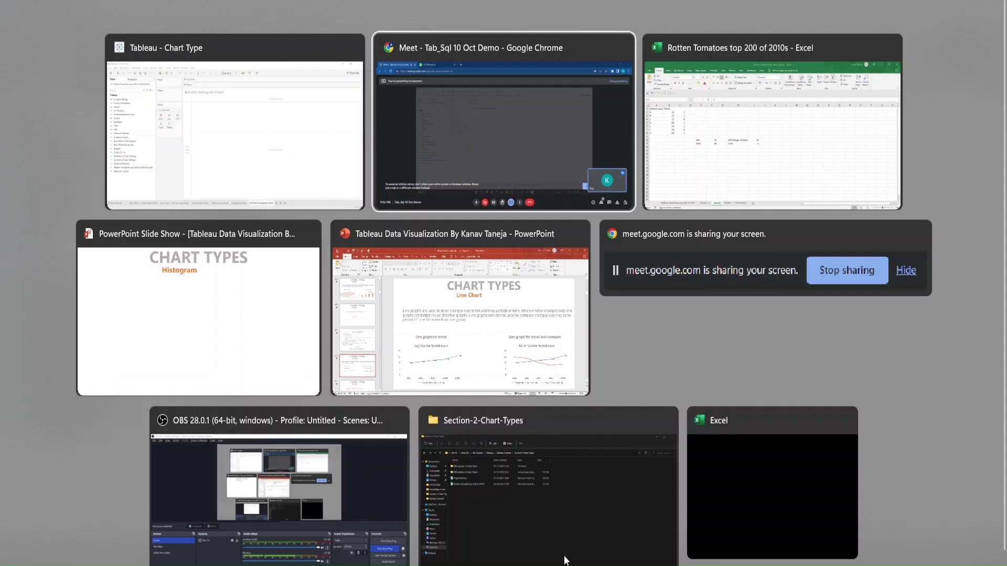
key(alt+Tab)
key(alt+Tab)
key(alt+Tab)
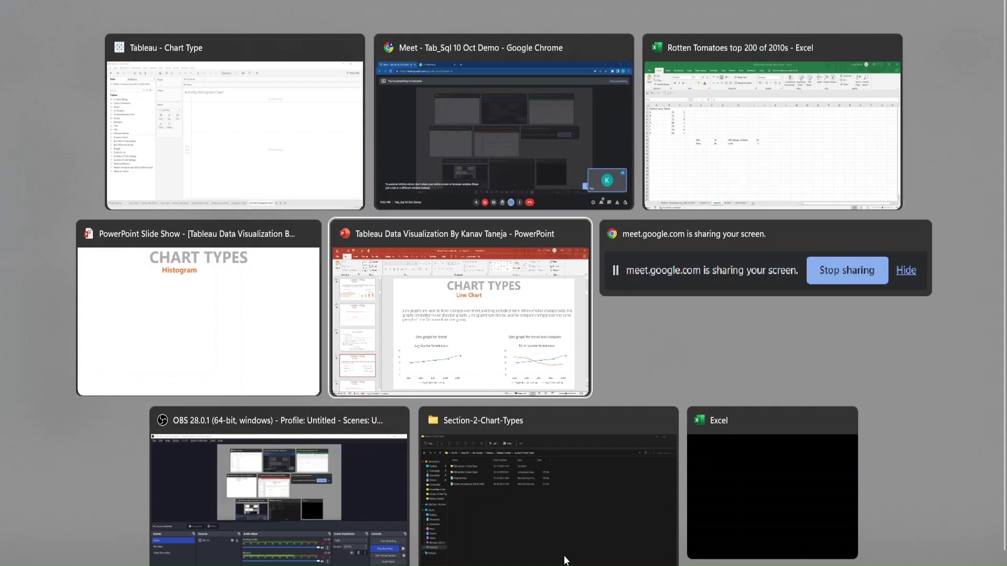
key(alt+shift+Tab)
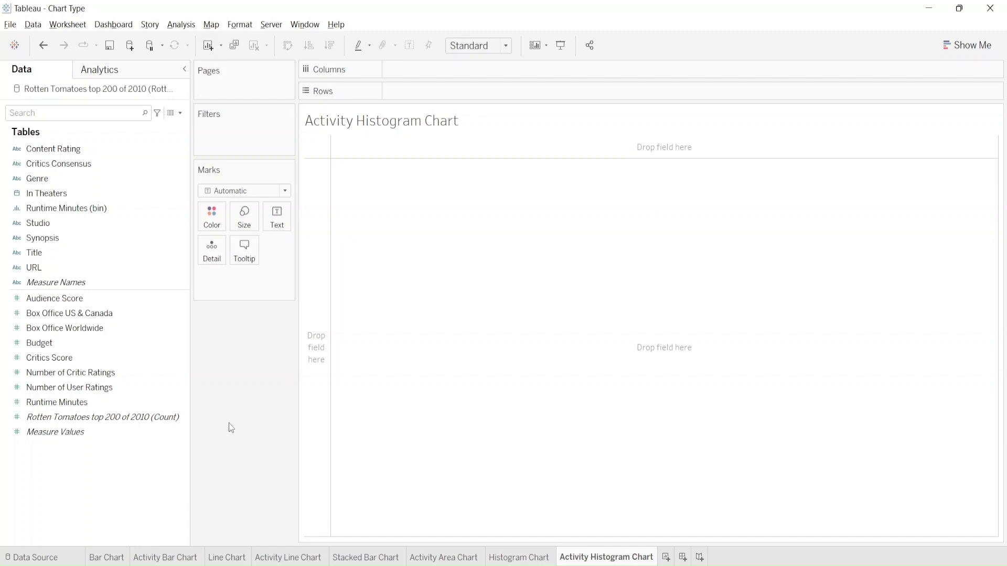
Create bins from Audience Score with a bin size of 0.05
right_click(55, 303)
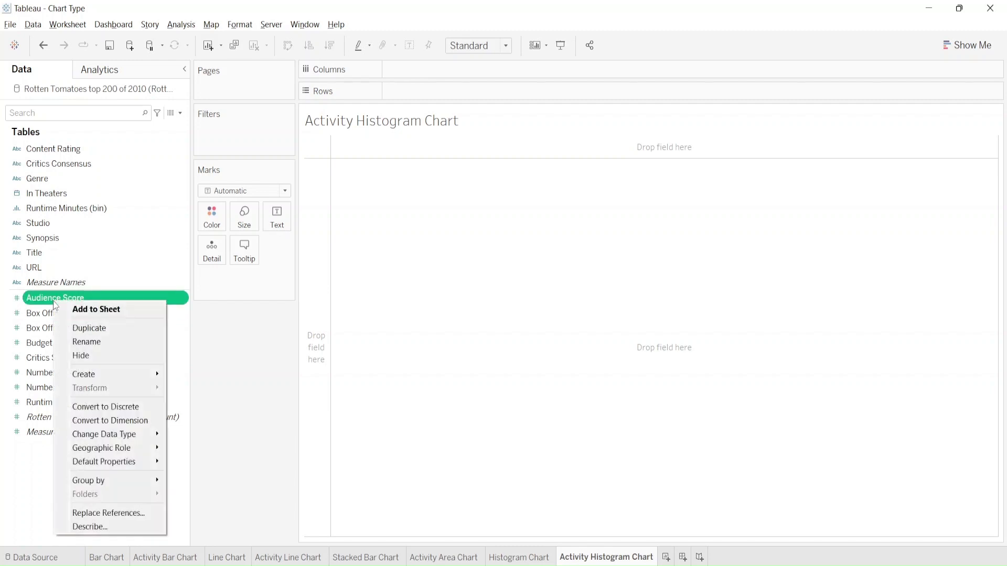
mouse_move(120, 374)
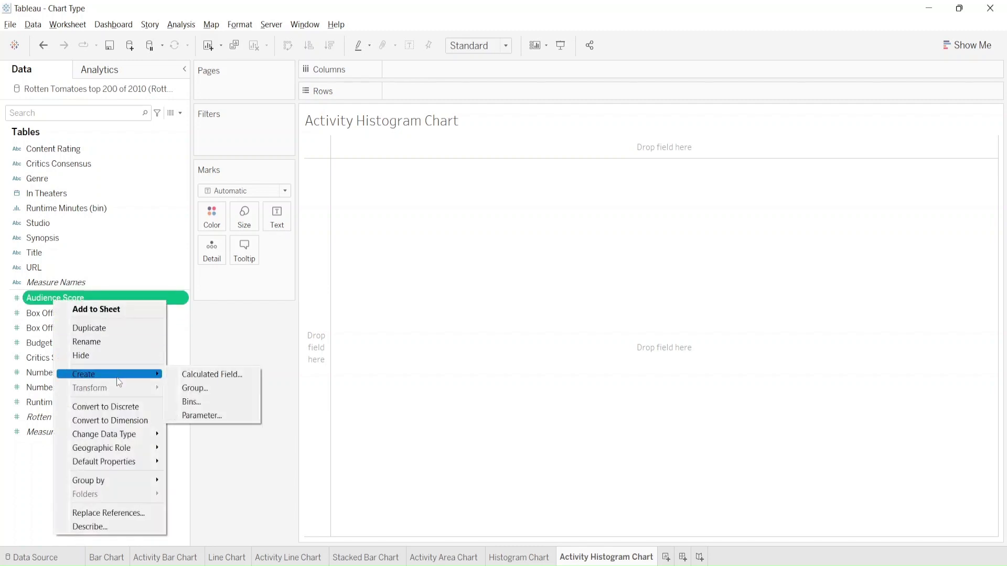
click(192, 401)
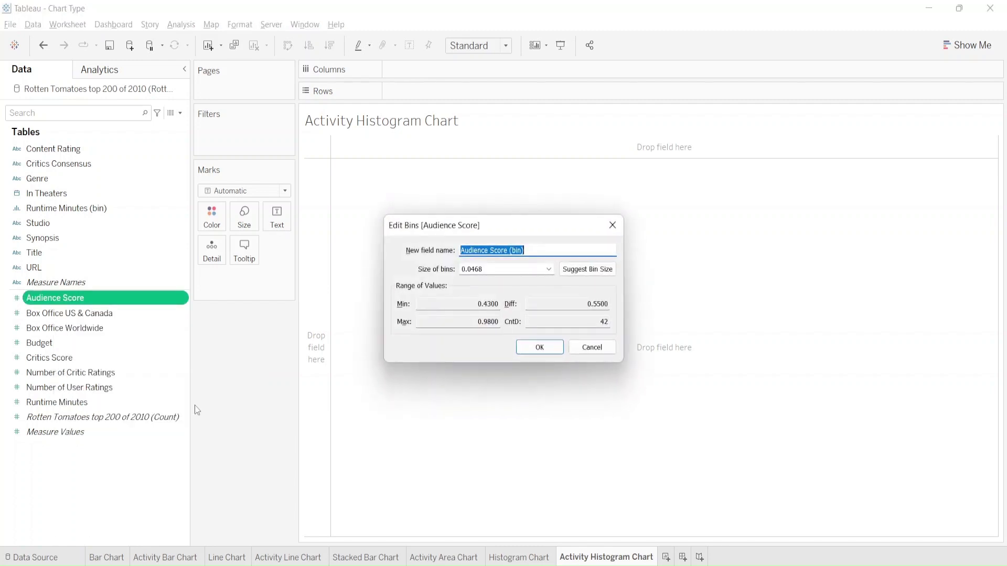
drag(467, 269, 481, 269)
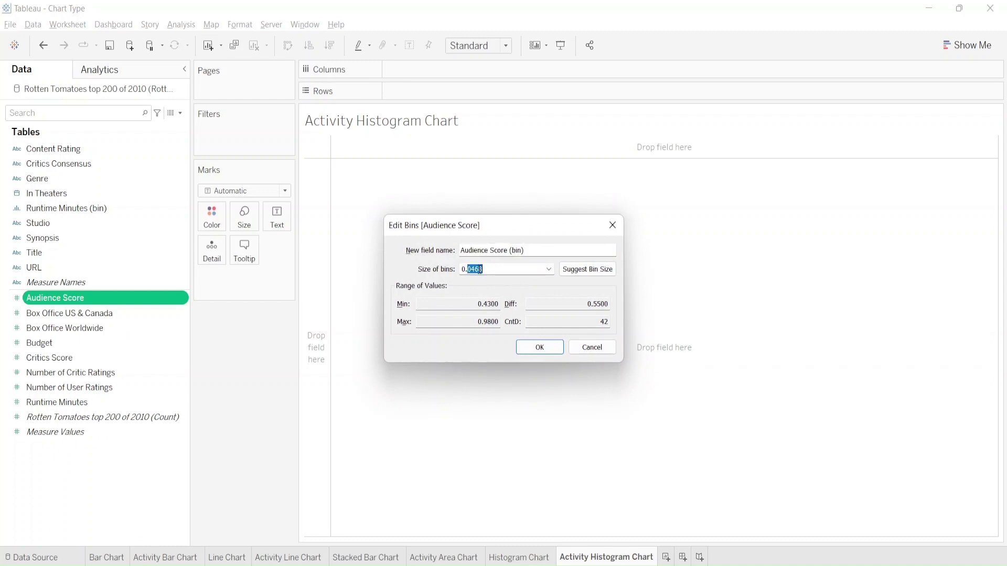
double_click(481, 269)
text(0.05)
double_click(485, 272)
click(485, 271)
click(540, 346)
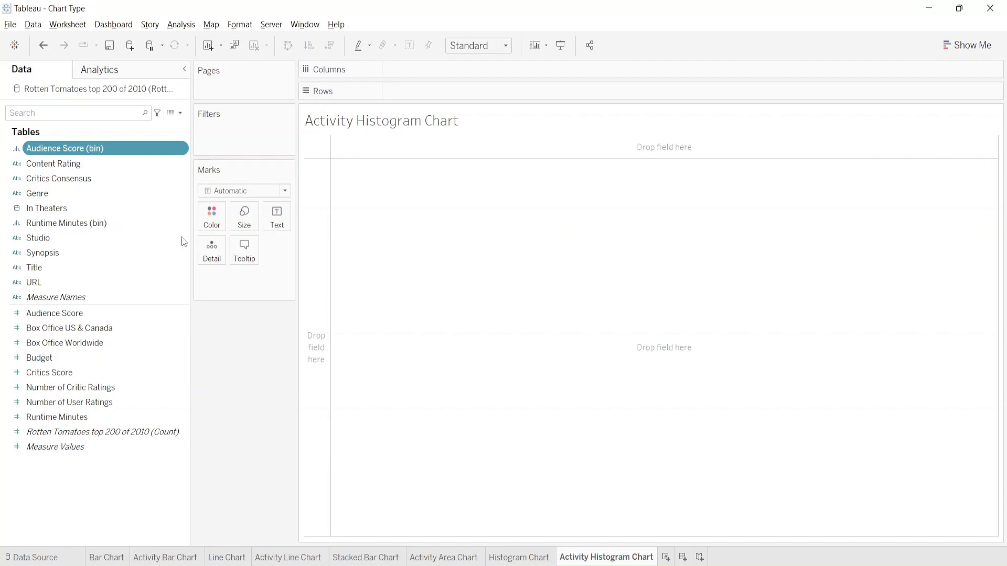
Build the histogram with Audience Score (bin) on Columns and Rotten Tomatoes top 200 of 2010 (Count) on Rows, fitted to Entire View
drag(60, 149, 442, 67)
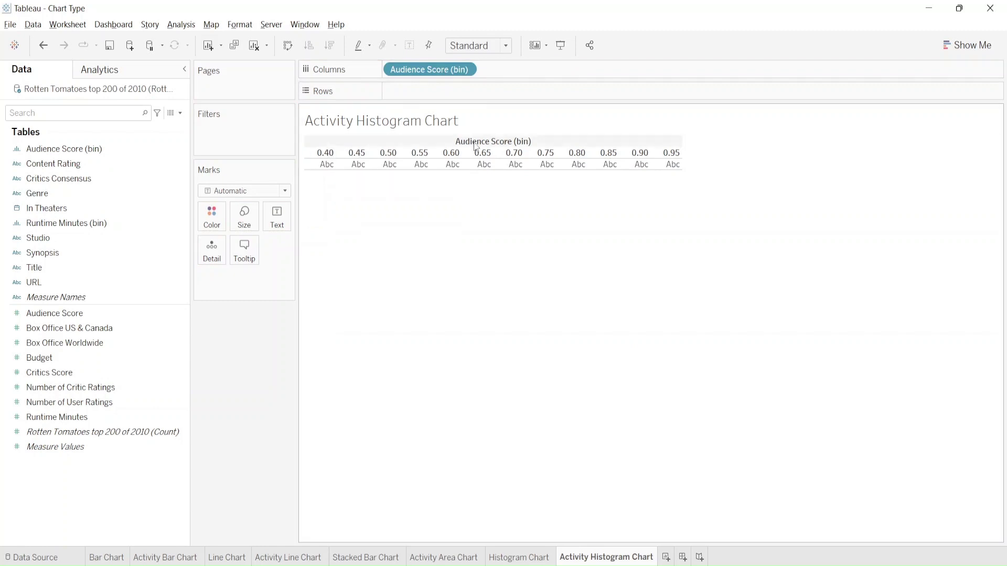
click(64, 361)
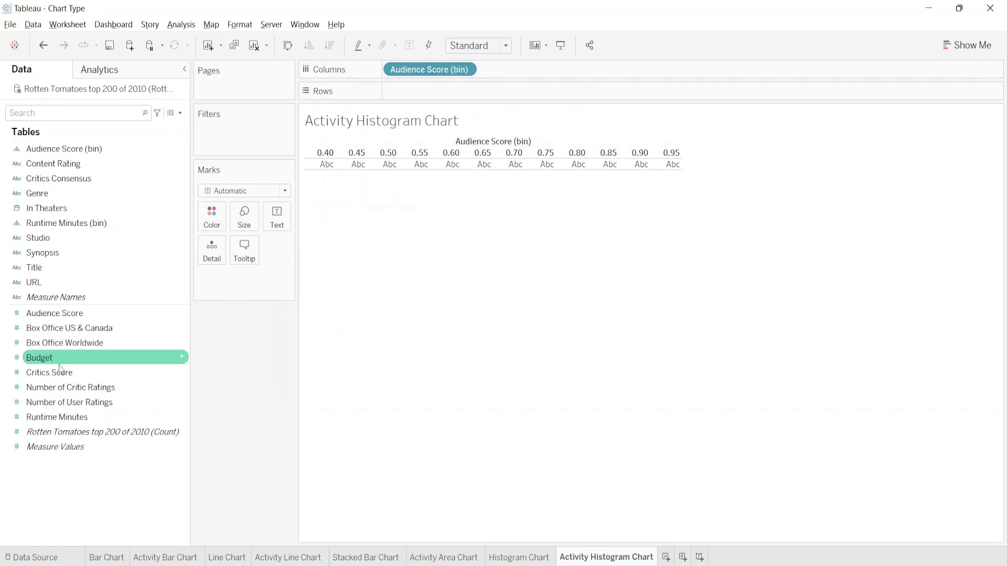
click(51, 432)
drag(52, 432, 435, 92)
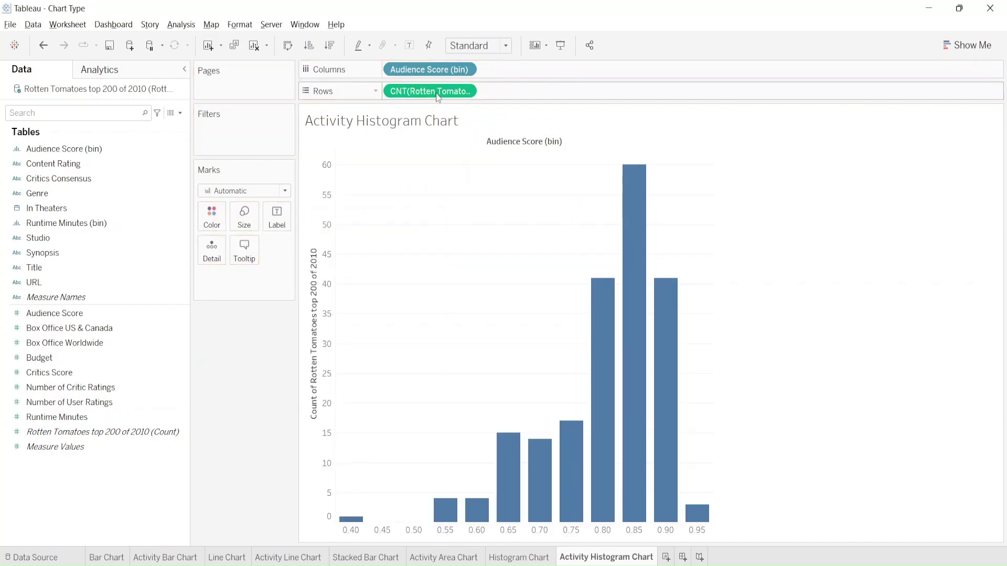
click(476, 47)
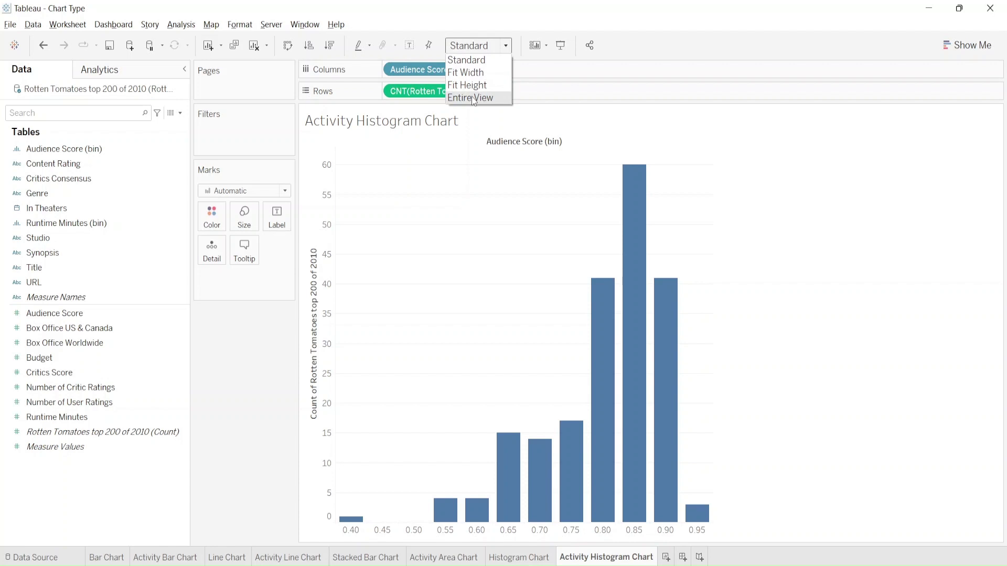
click(471, 98)
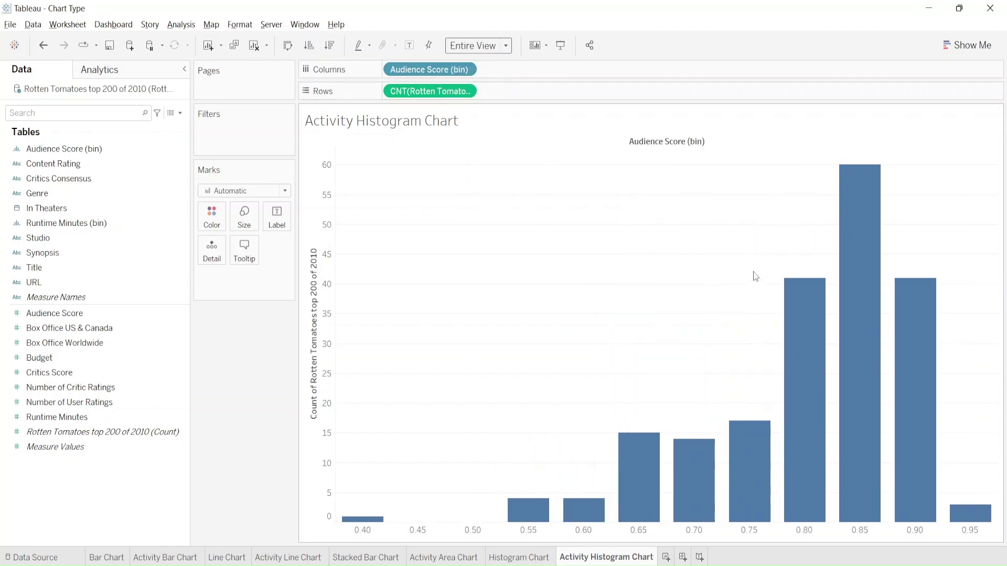
Highlight the bars from 0.80 to 0.90 to see where most audience scores fall, and clear the selection
drag(771, 244, 958, 400)
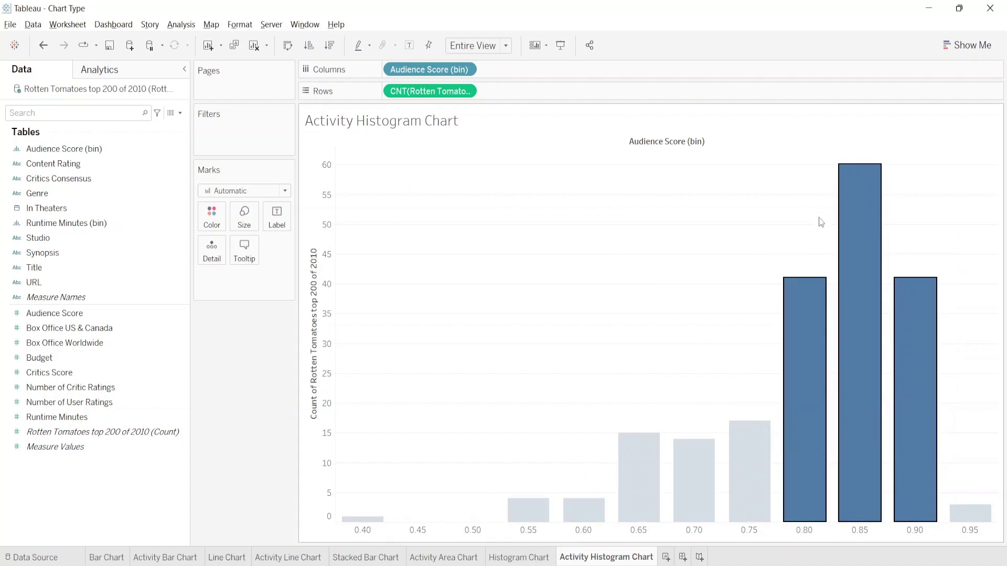
click(751, 198)
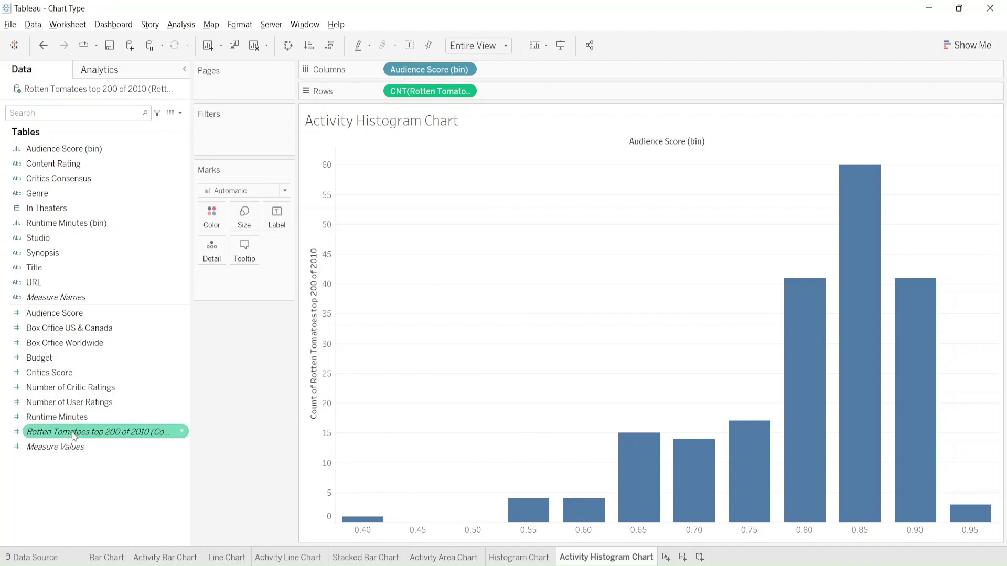
Label the histogram bars with Rotten Tomatoes top 200 of 2010 (Count)
drag(74, 431, 276, 222)
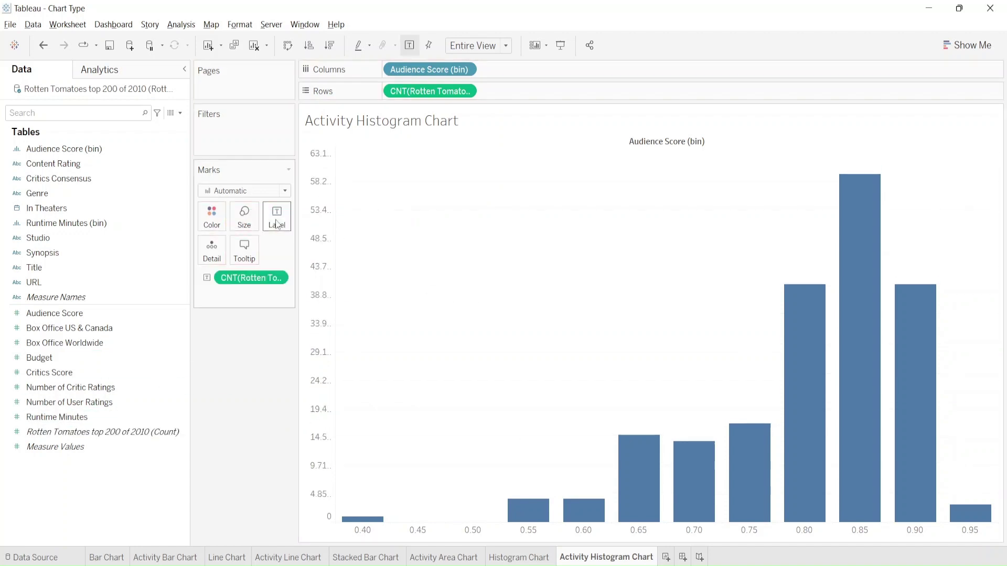